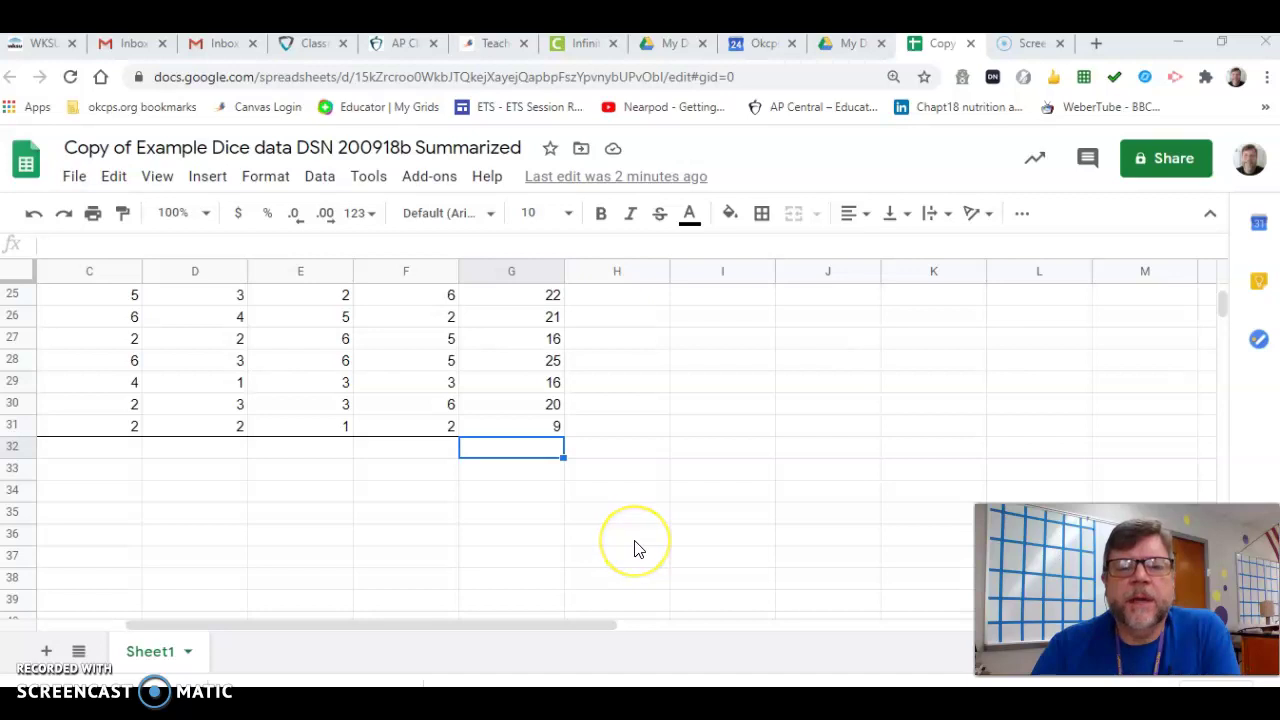
- Look over the dice data from the header row down to the last roll, including the totals and the frequency table
scroll(650, 485, "up", 8)
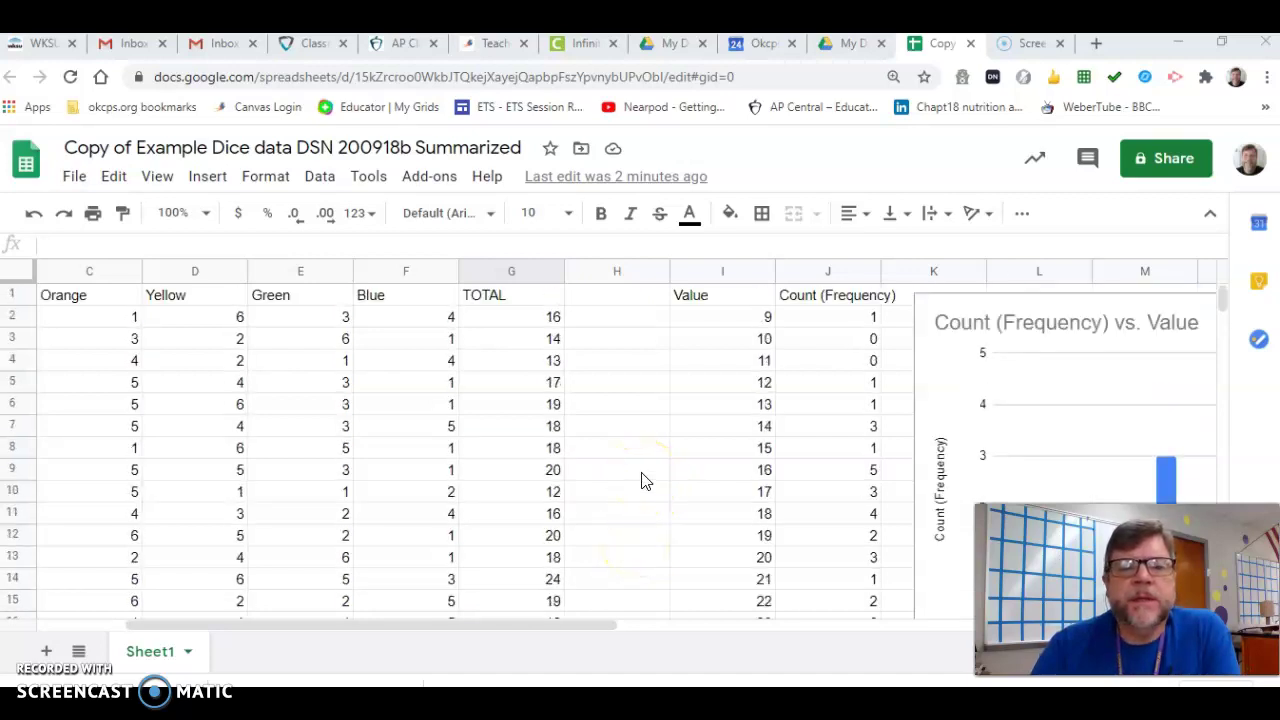
scroll(645, 470, "down", 7)
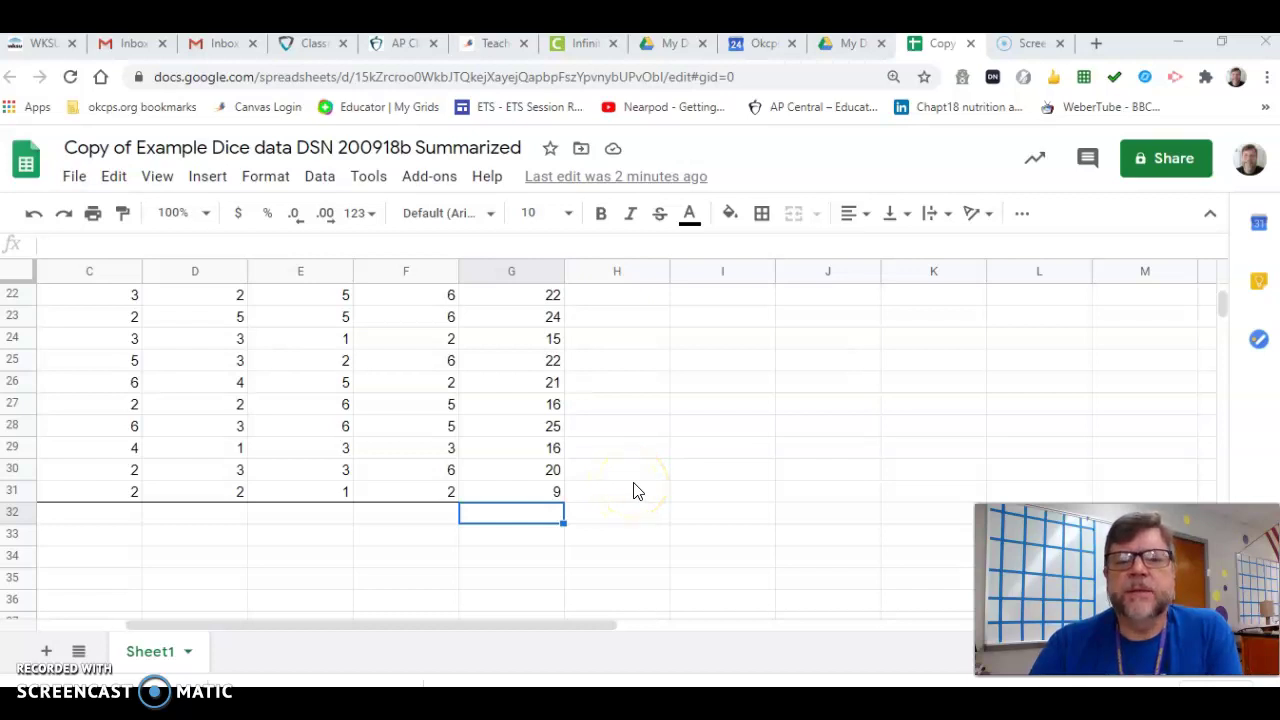
scroll(633, 491, "up", 5)
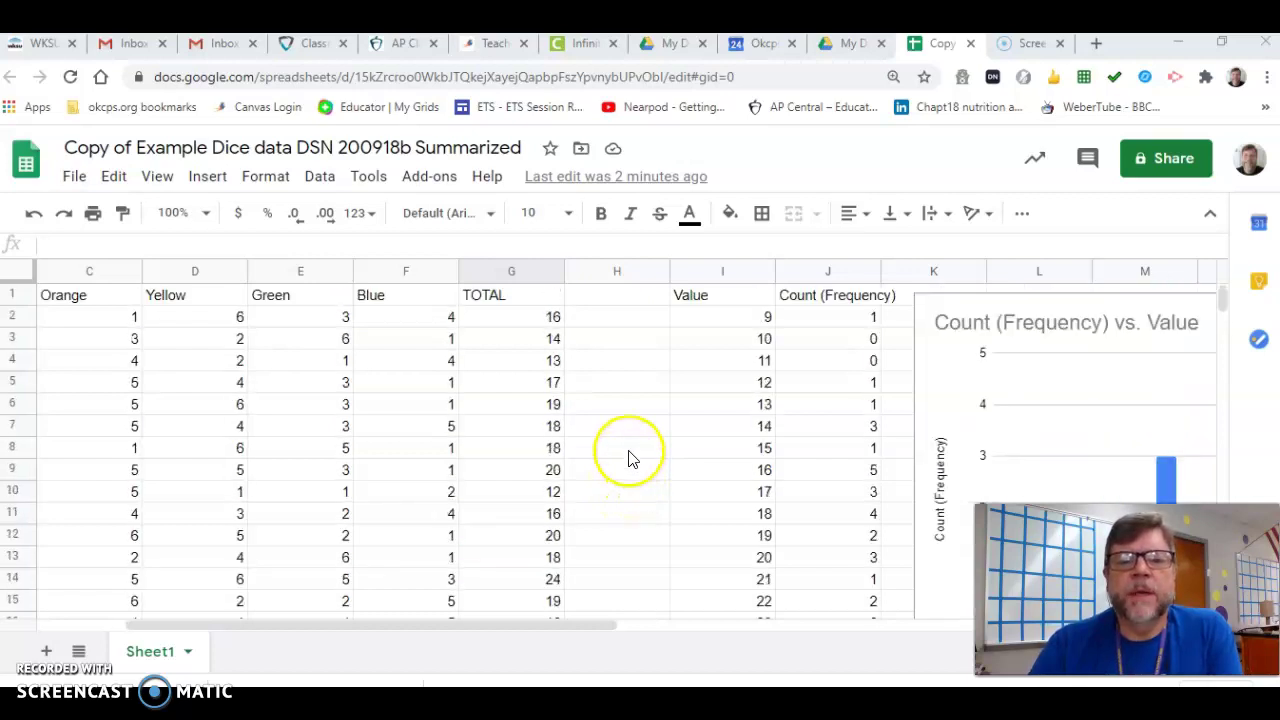
scroll(630, 458, "down", 6)
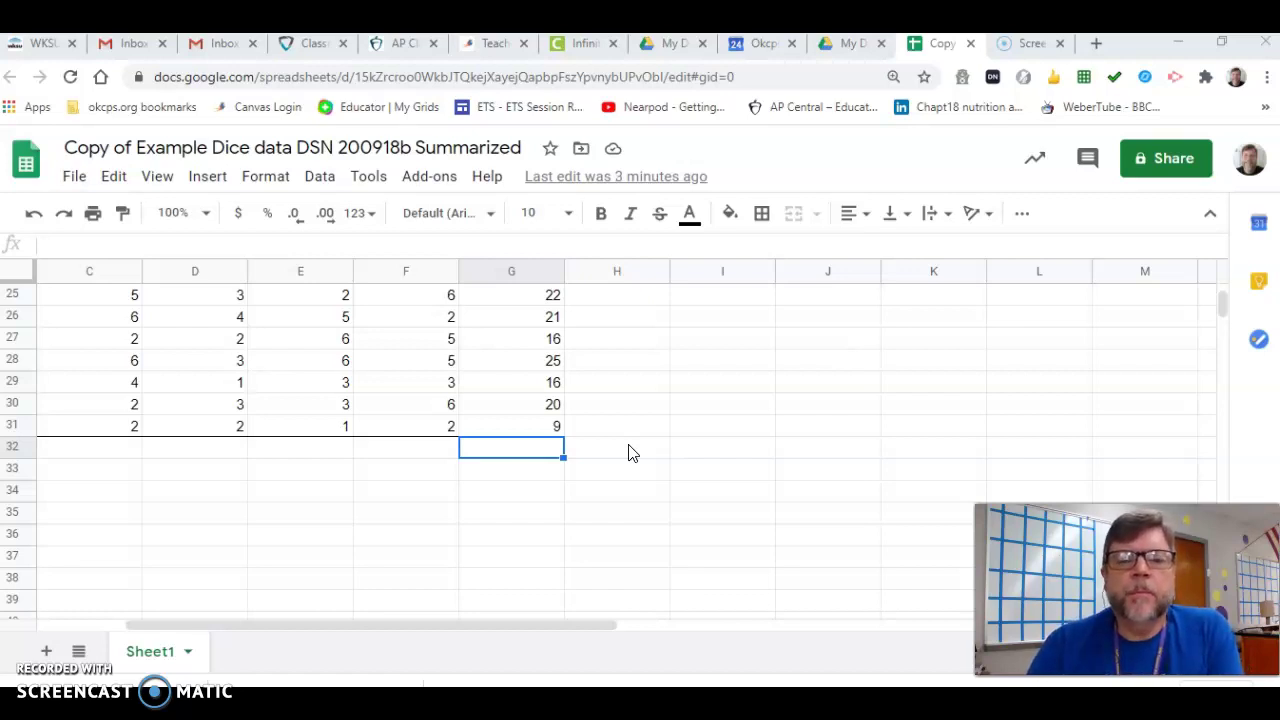
scroll(628, 453, "up", 8)
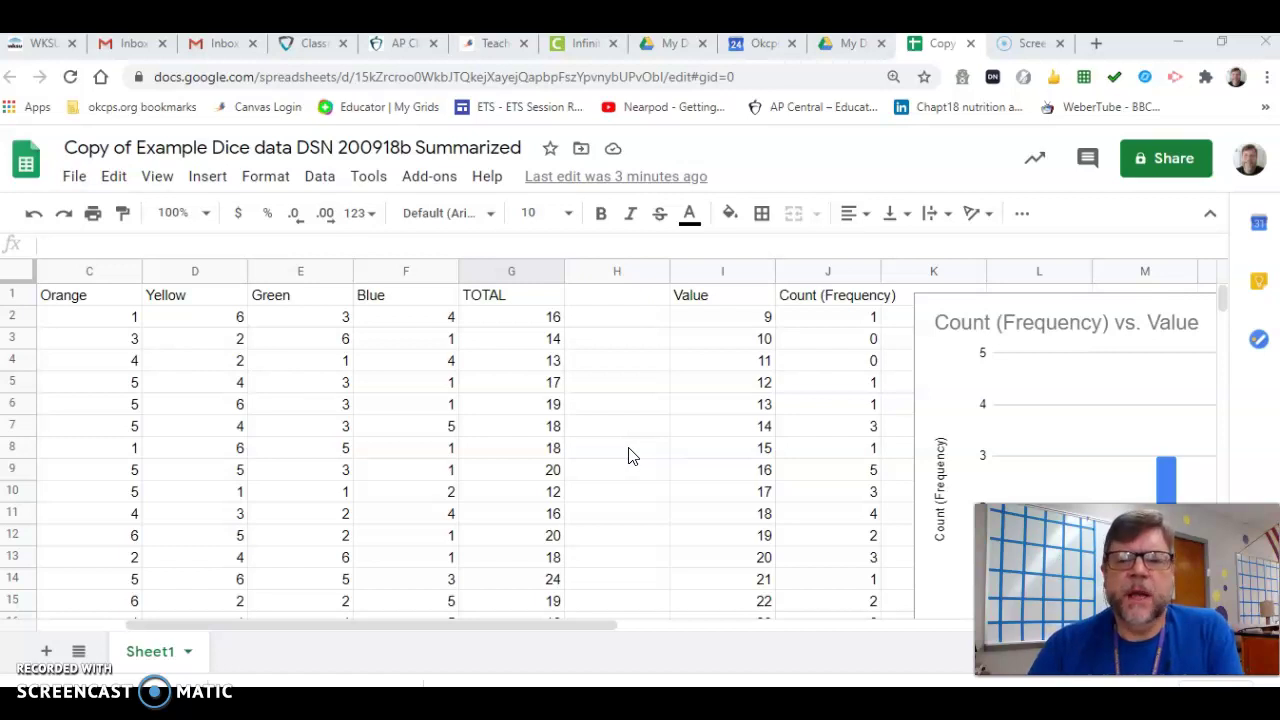
scroll(626, 456, "down", 3)
scroll(626, 456, "down", 2)
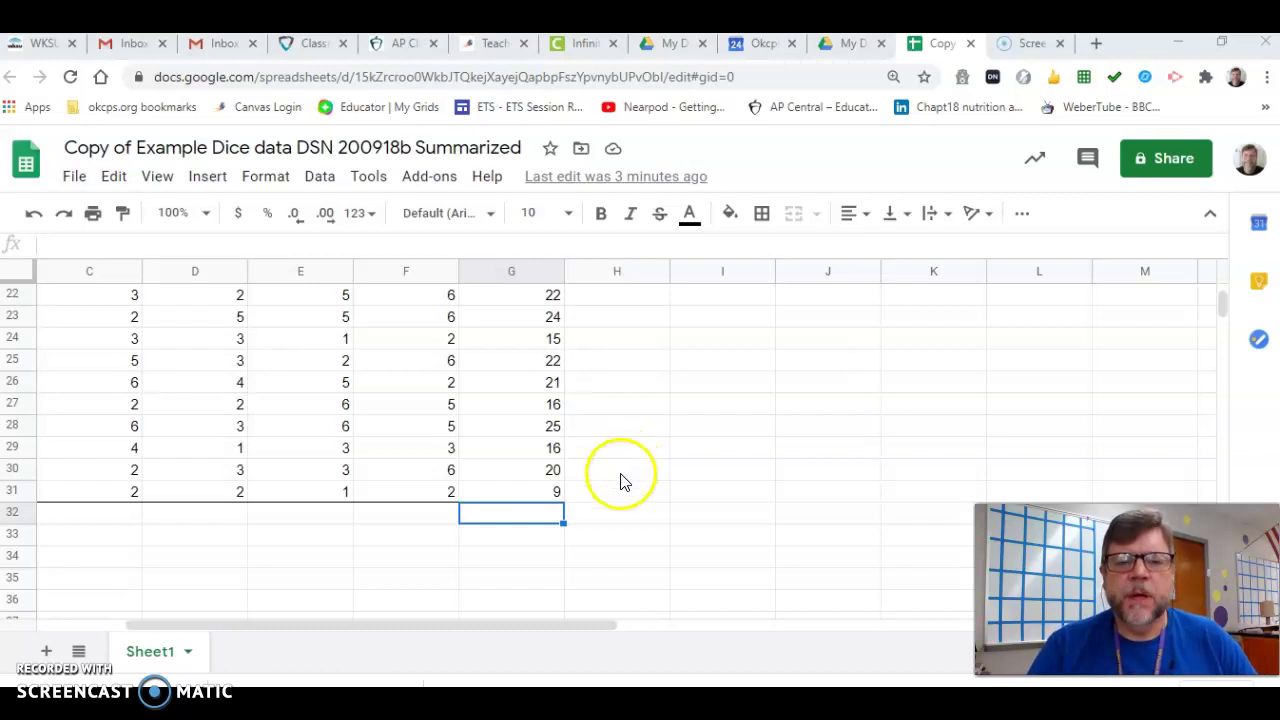
- Enter the labels Minimum, Maximum and Range in cells H32 to H34, beside the end of the TOTAL column
left_click(617, 519)
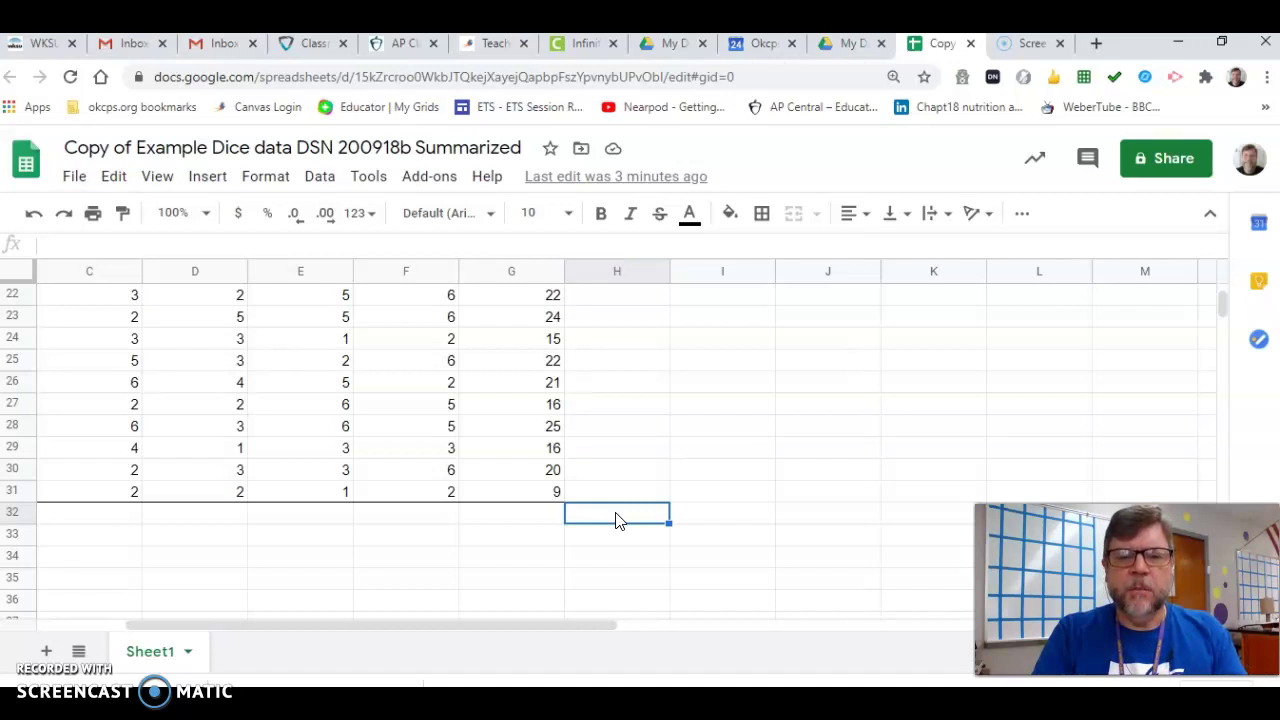
type("Minimum")
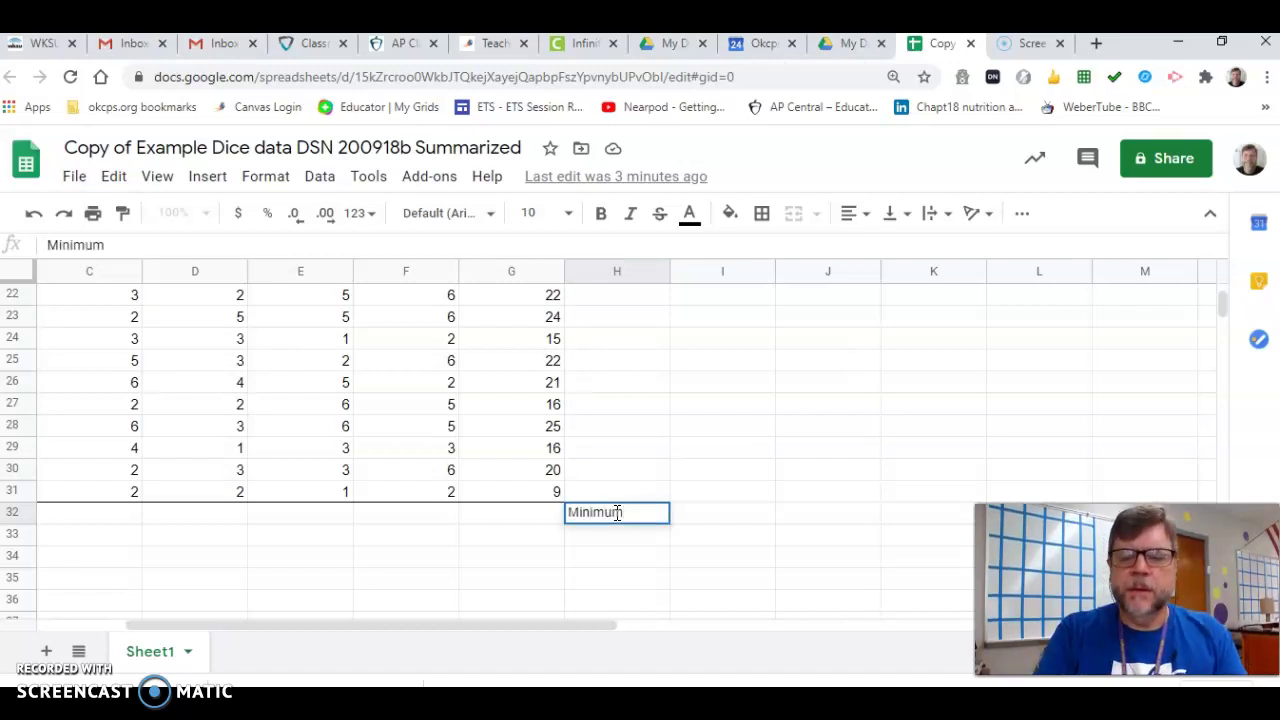
key("Return")
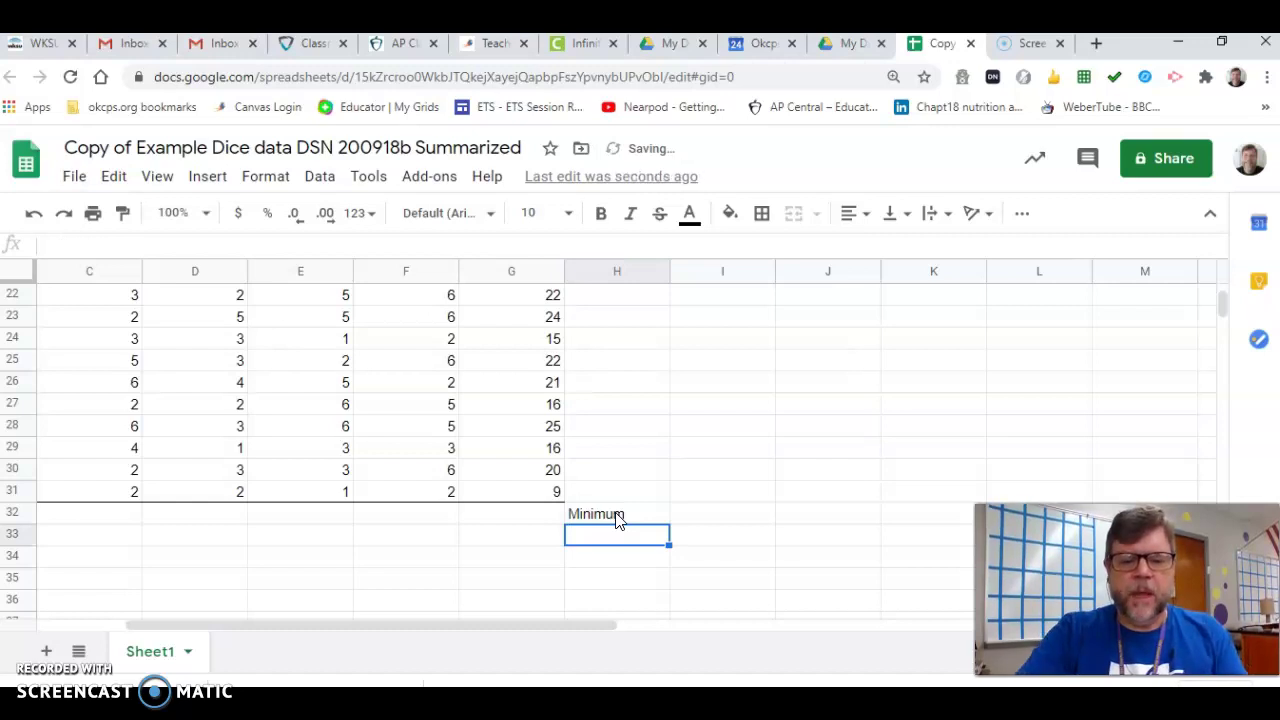
type("Maximum")
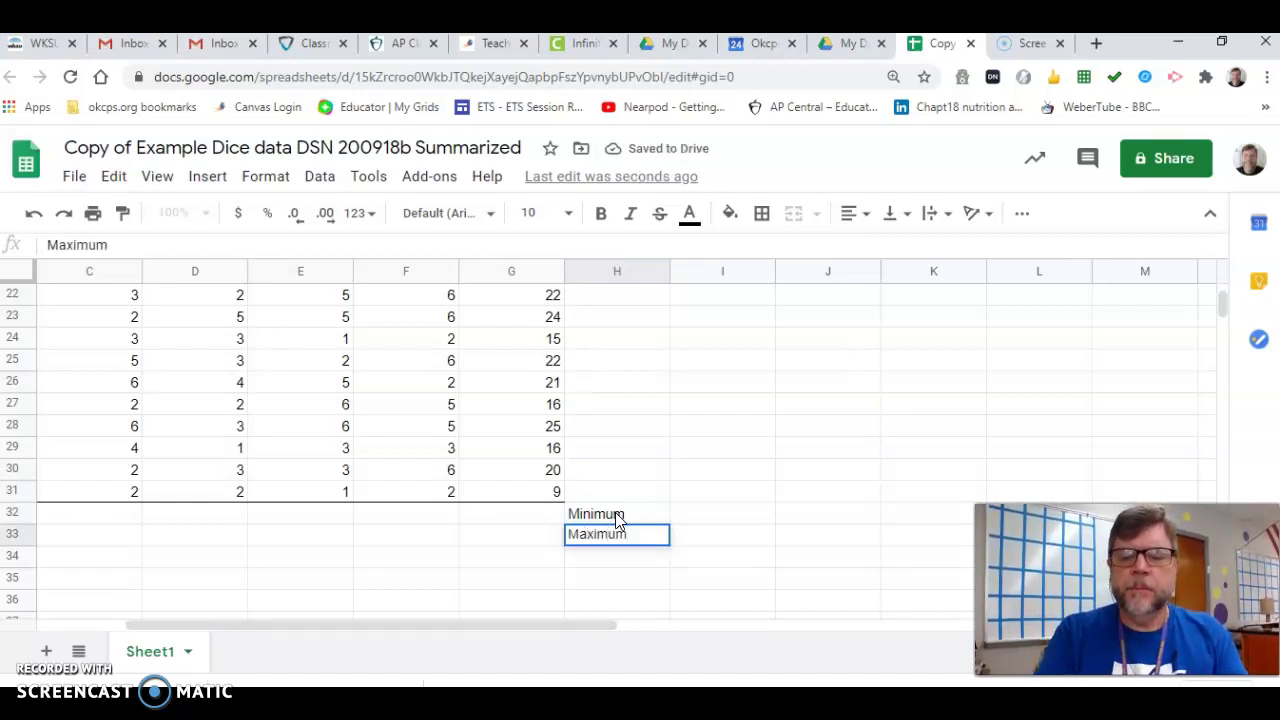
key("Return")
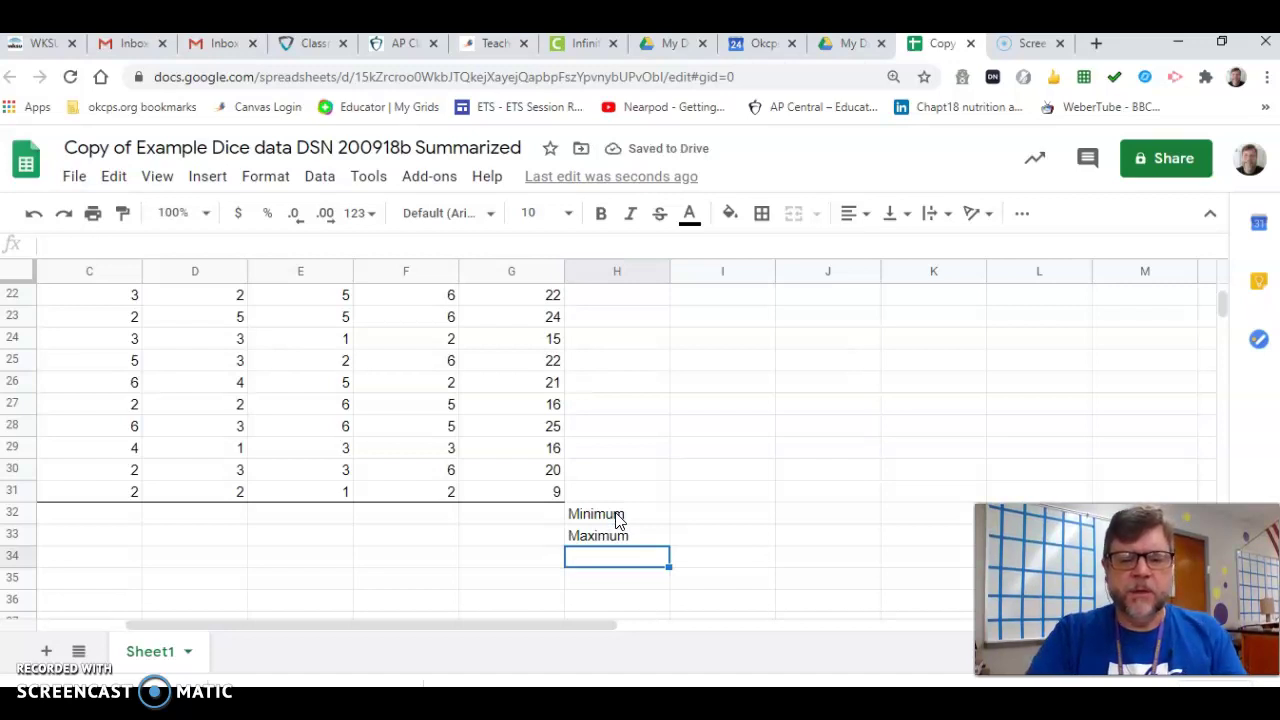
type("Range")
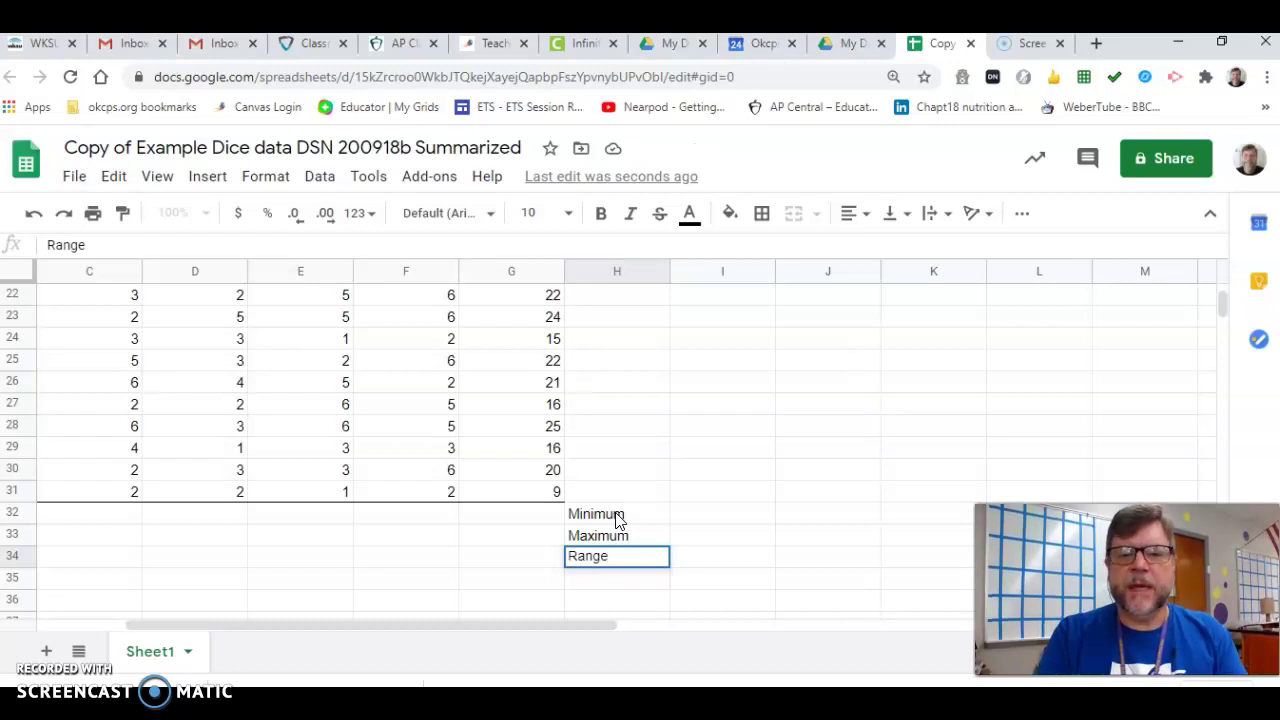
key("Return")
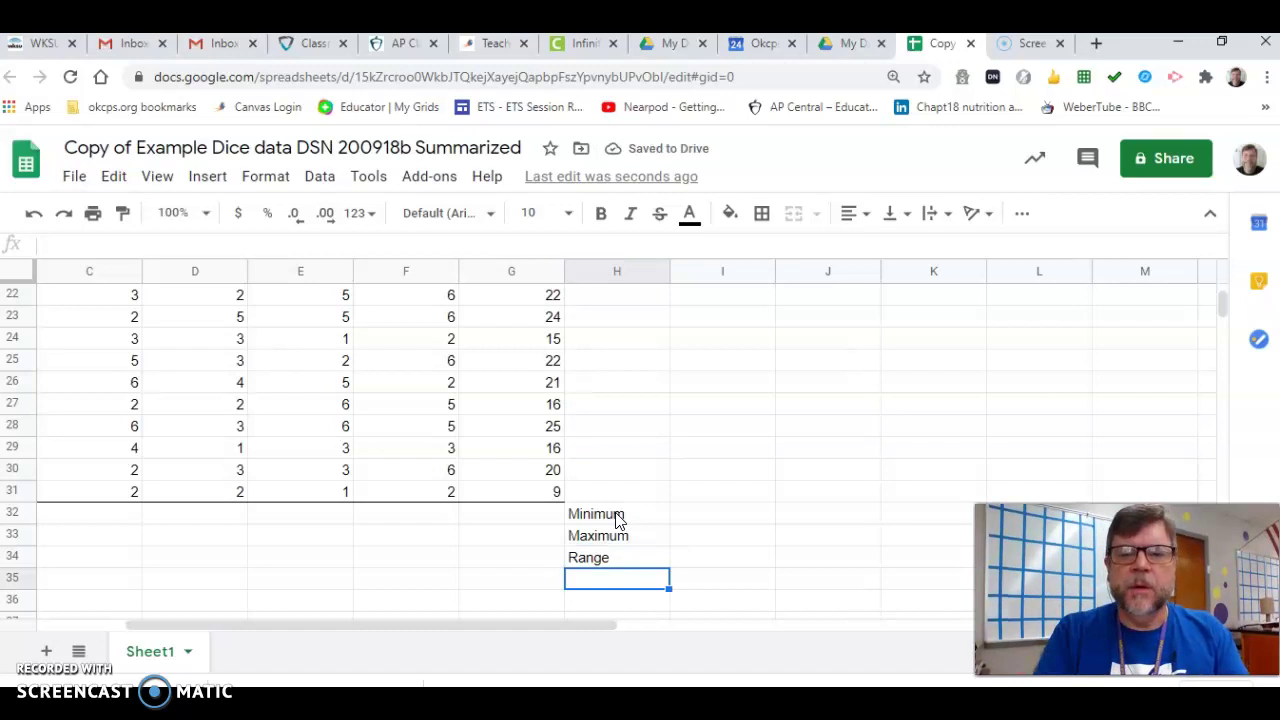
- Add the labels Median, Mean (Average) and Mode in cells H35 to H37
type("Median")
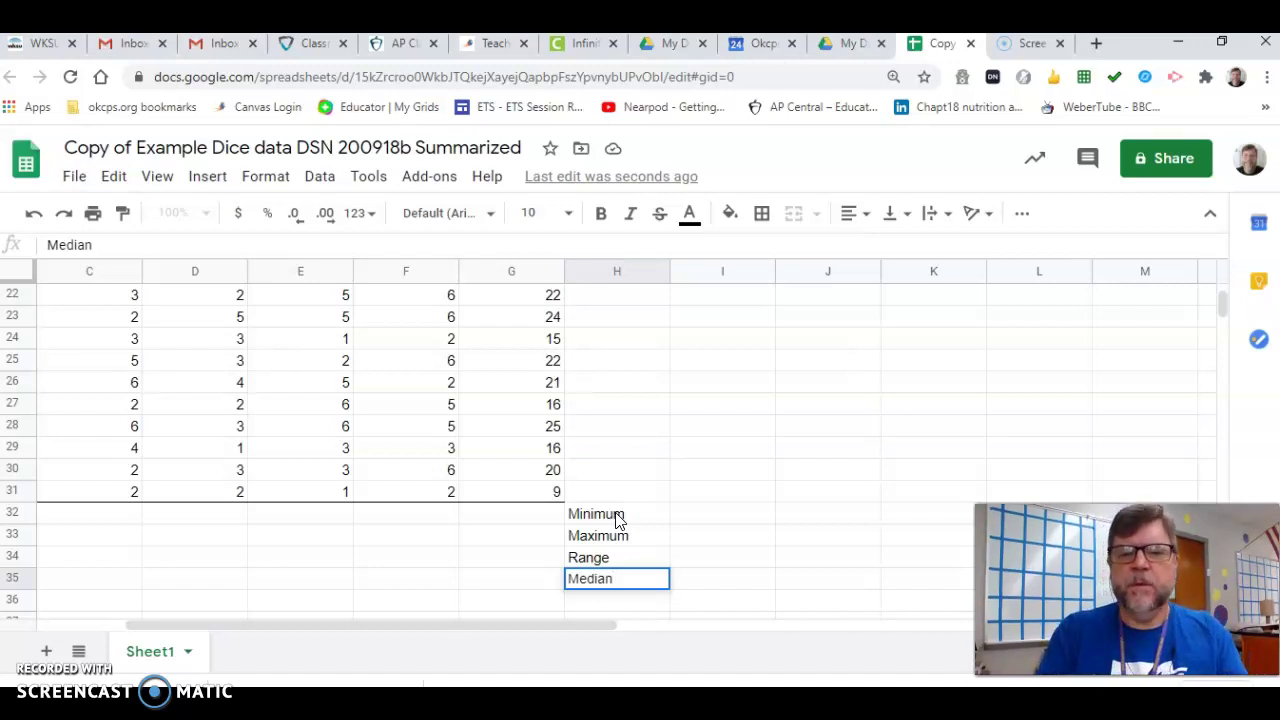
key("Return")
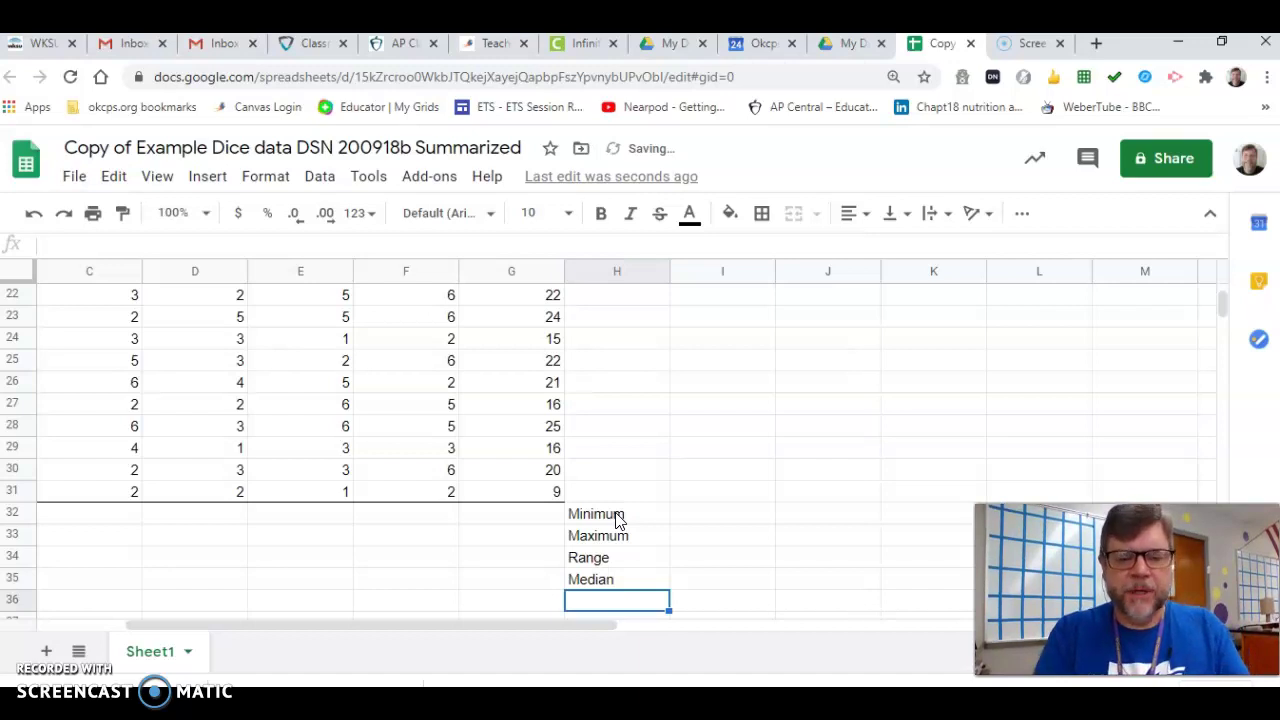
type("Mean")
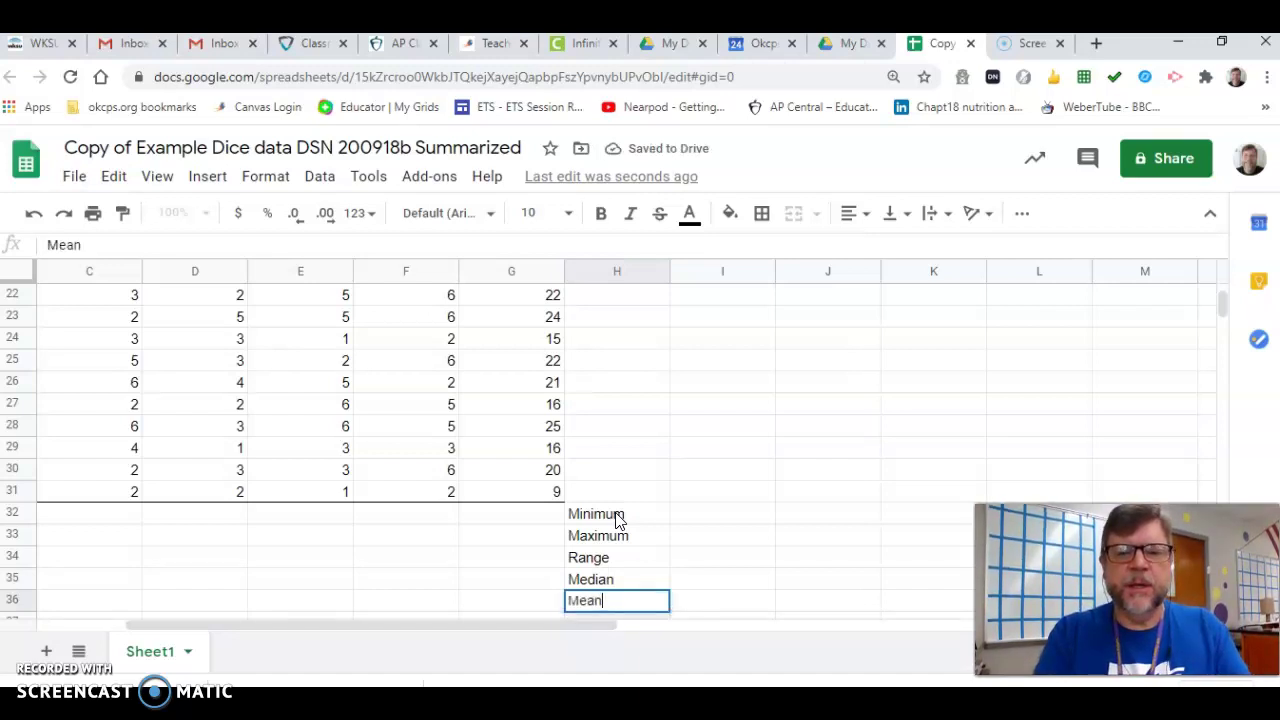
type(" (A")
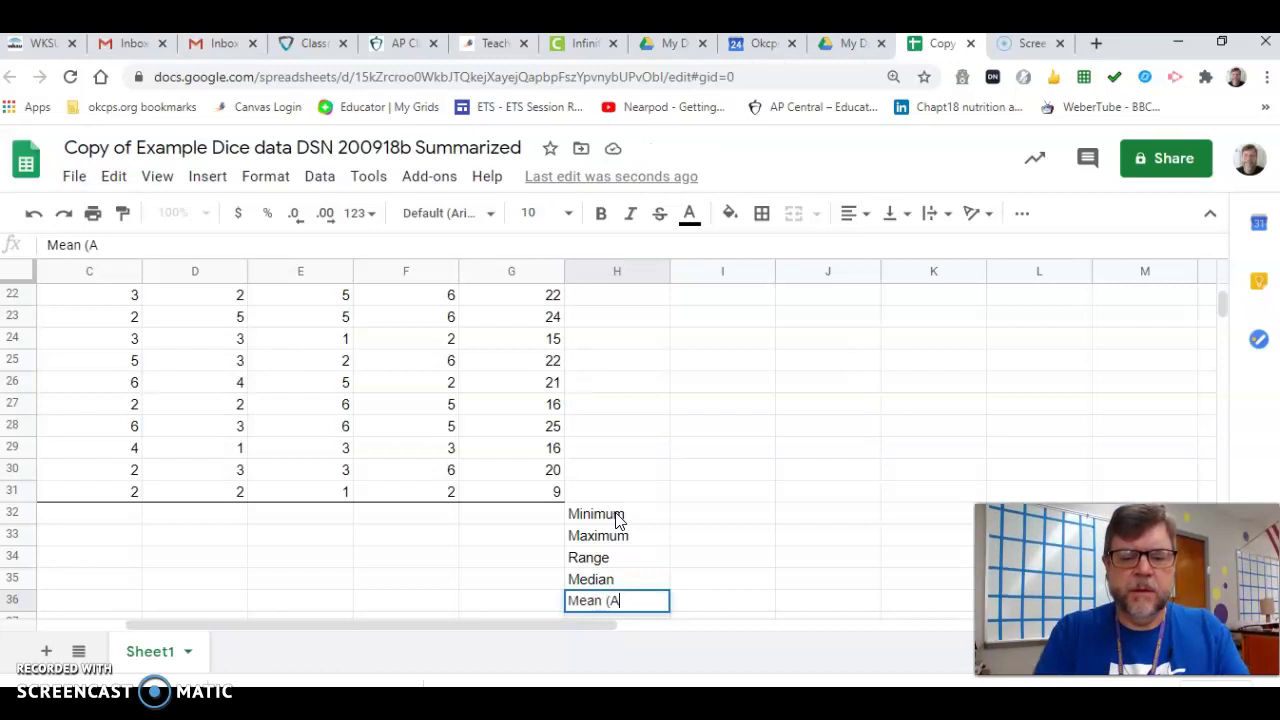
type("verage)")
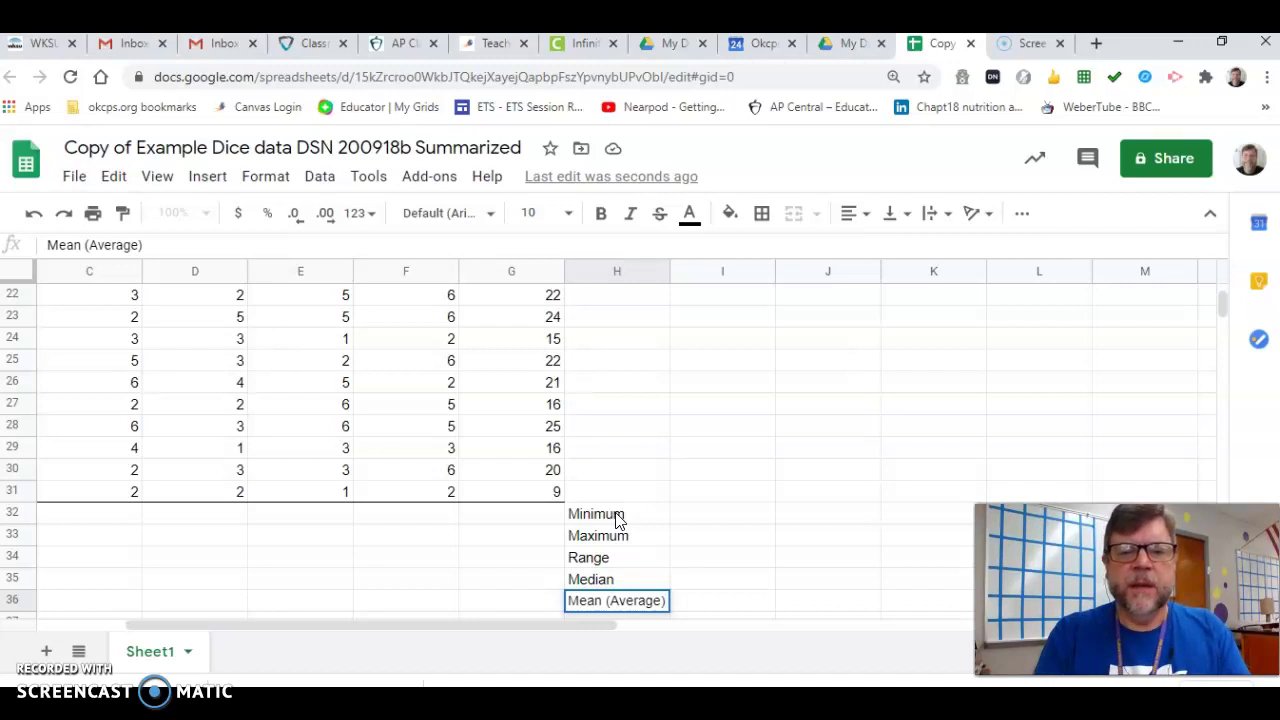
key("Return")
type("Mode")
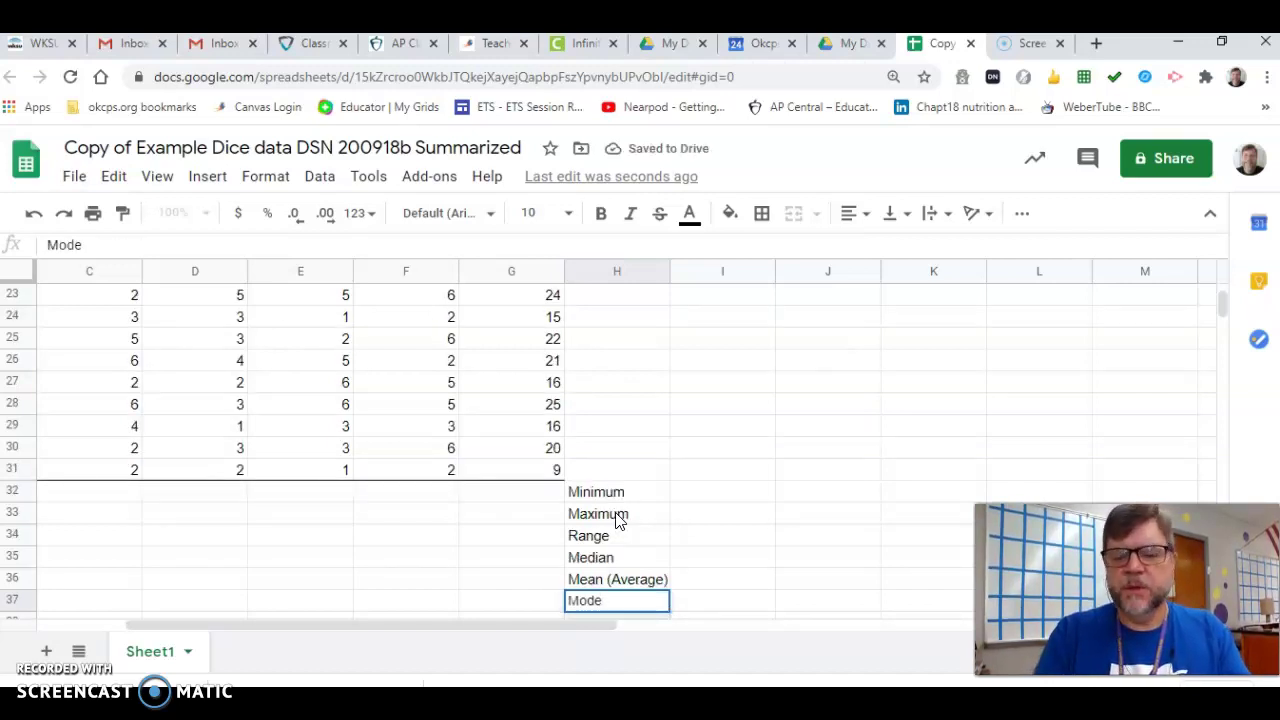
key("Up")
- Calculate the minimum of the totals in cell G32 with the formula =min(g2:g31)
key("Up")
key("Up")
key("Up")
key("Up")
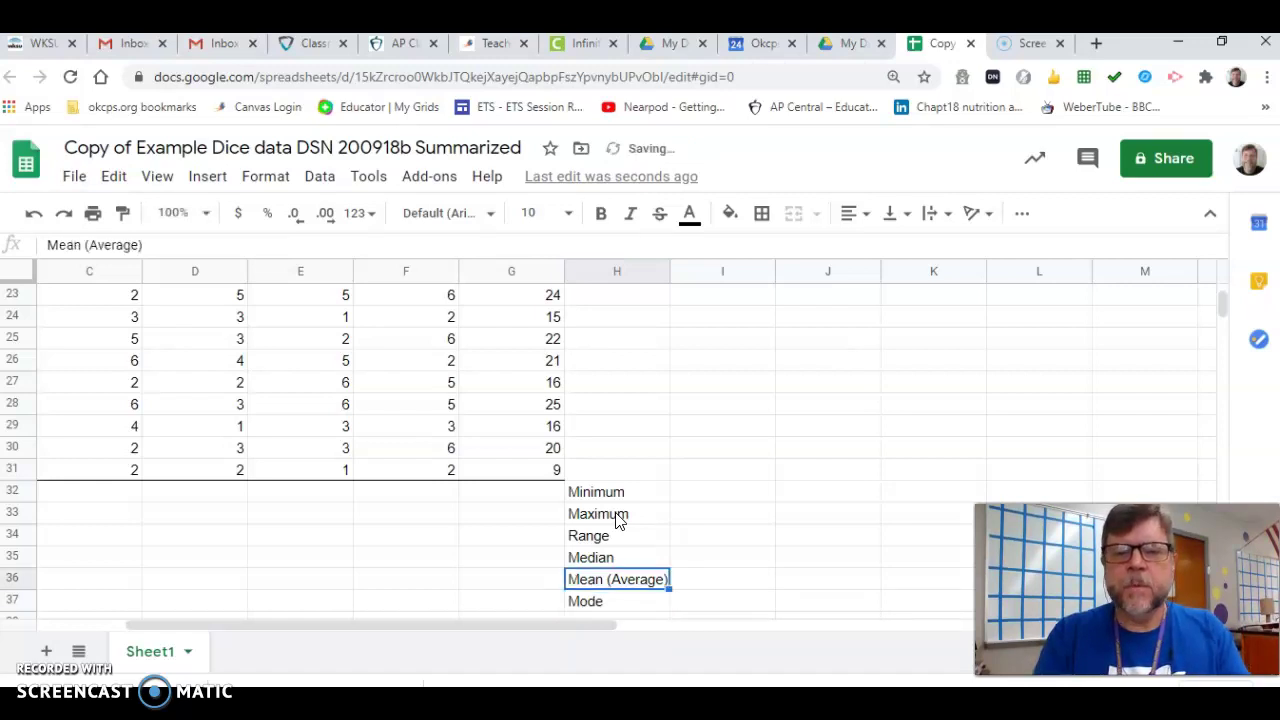
key("Left")
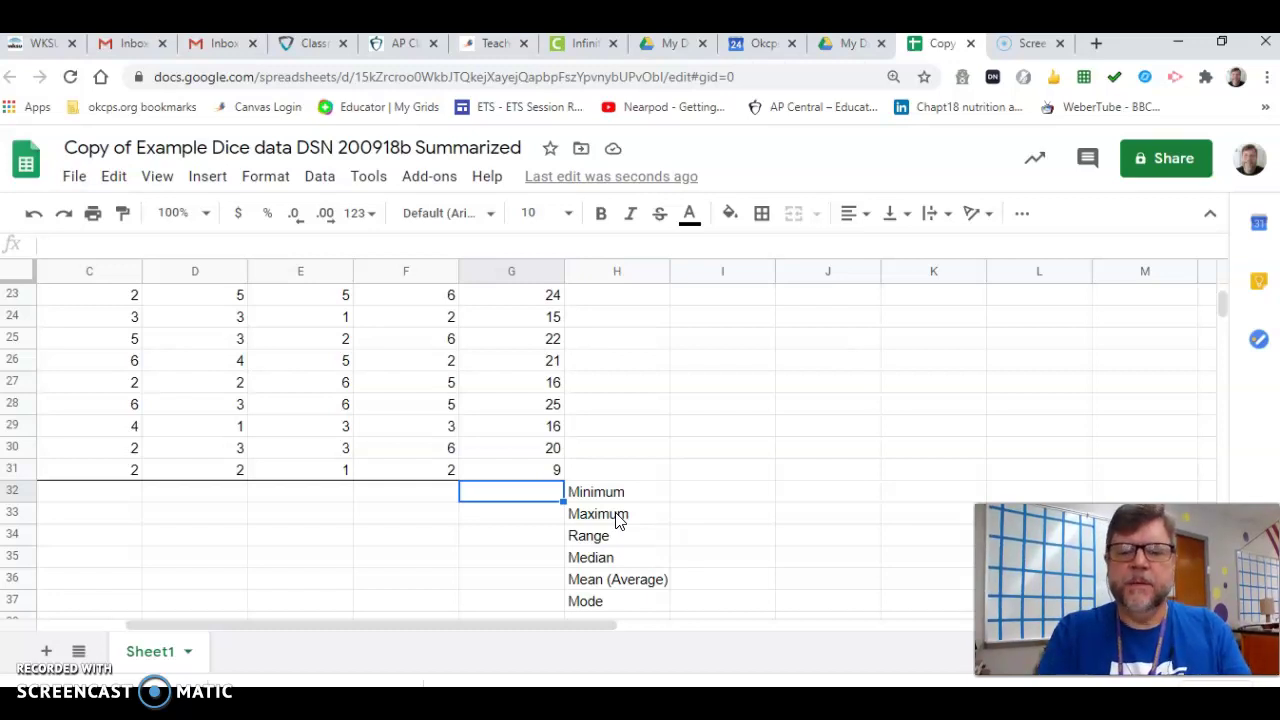
type("=")
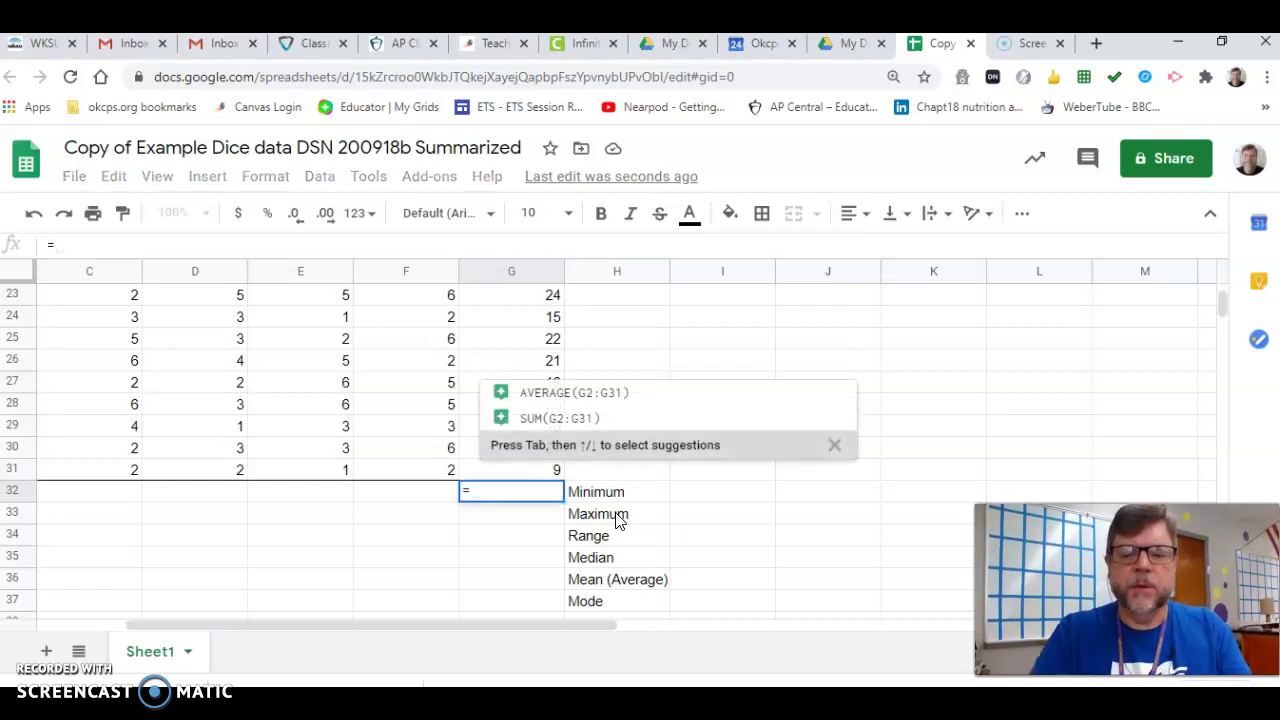
type("min(")
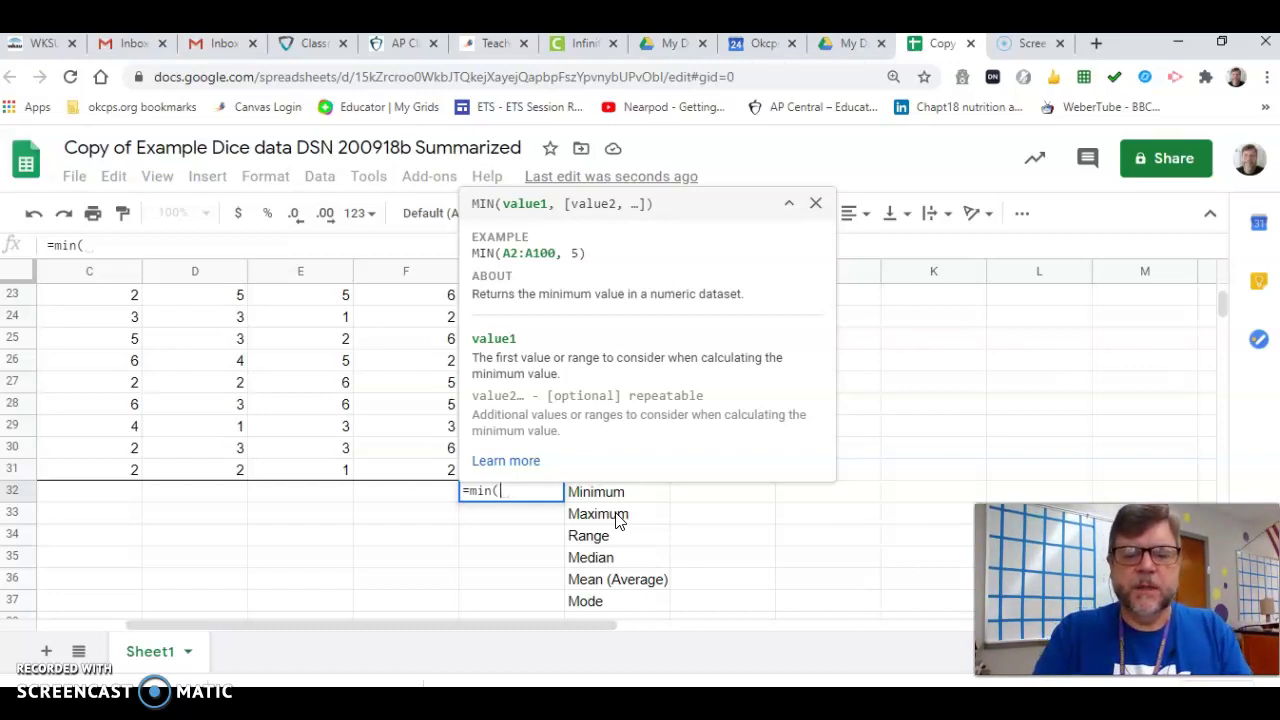
type("g2")
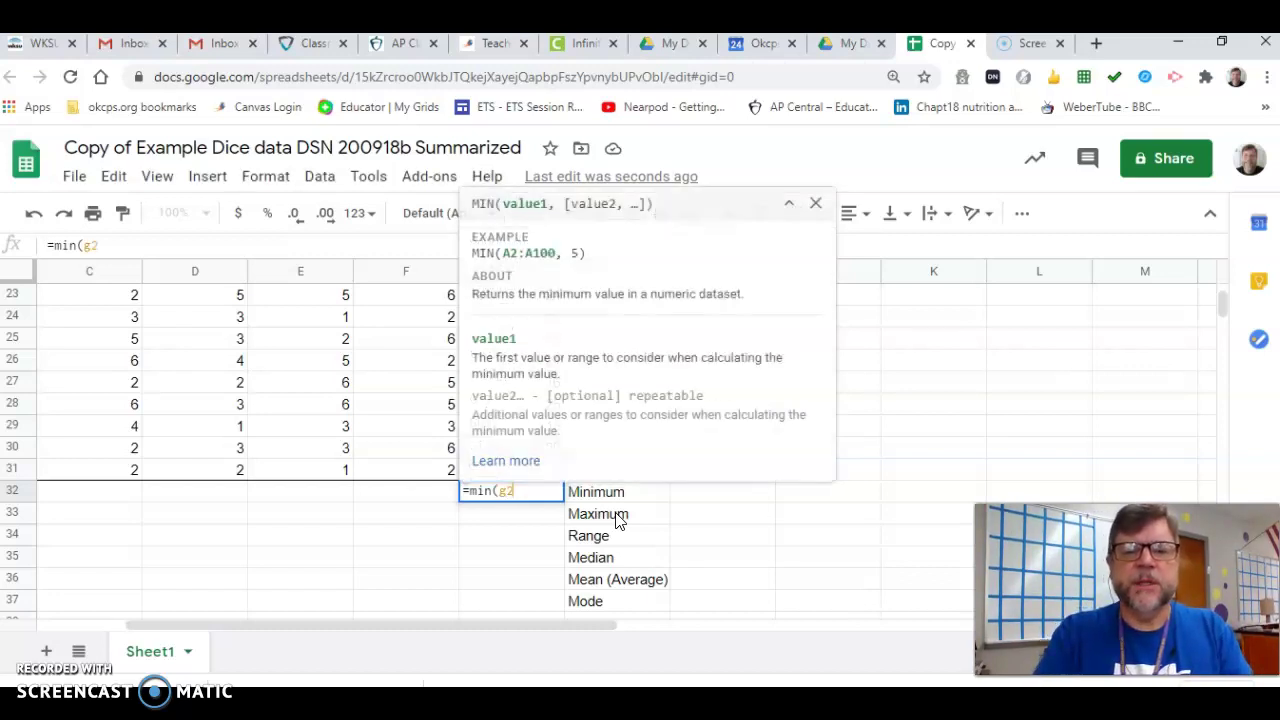
type(":g")
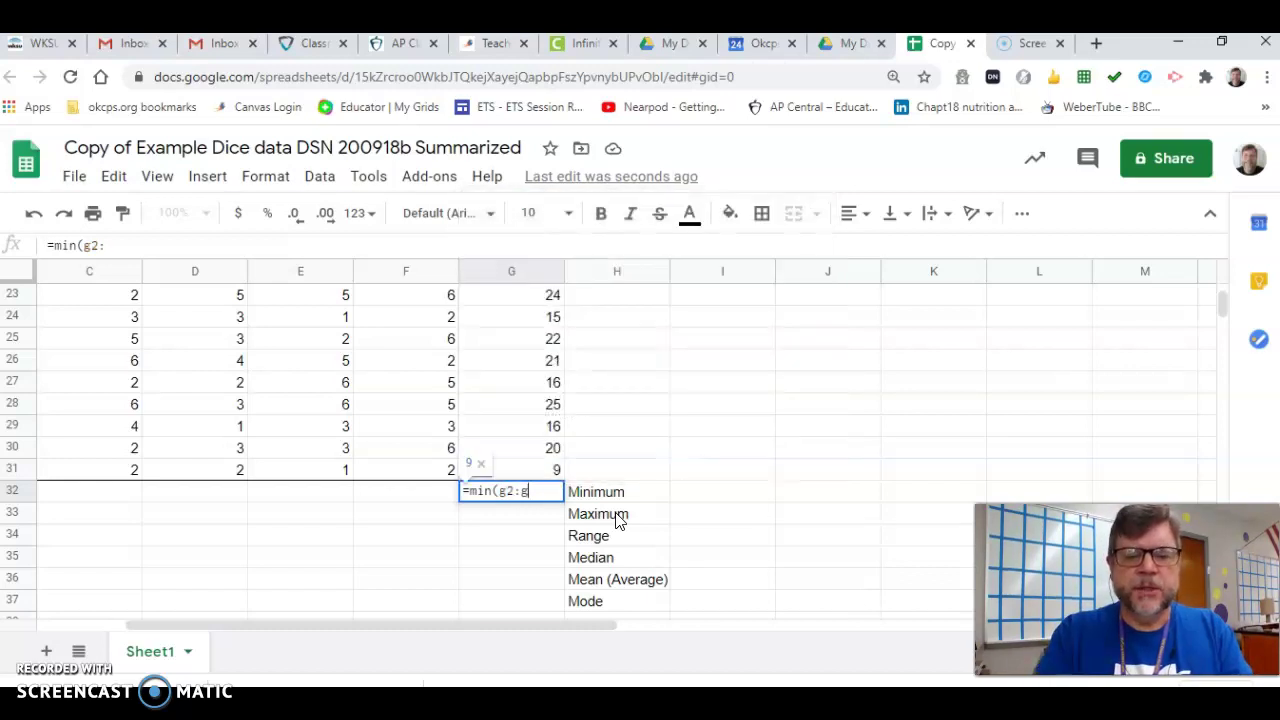
type("31")
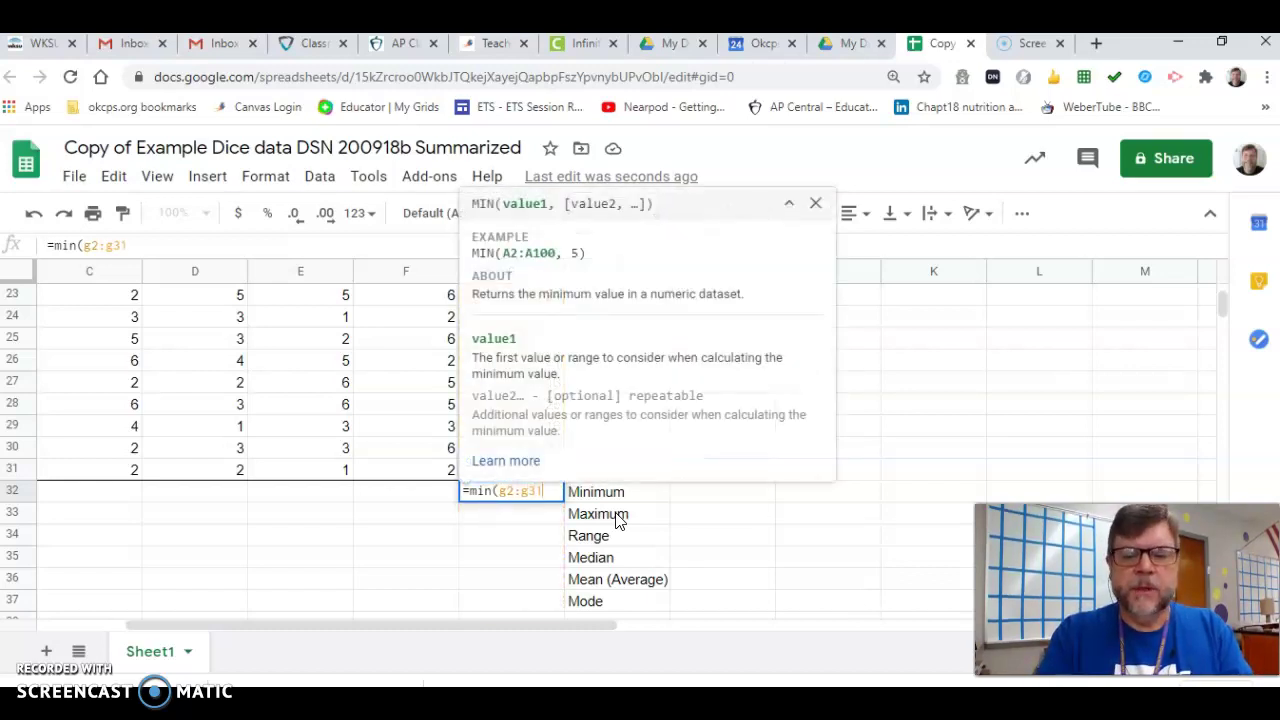
type(")")
key("Return")
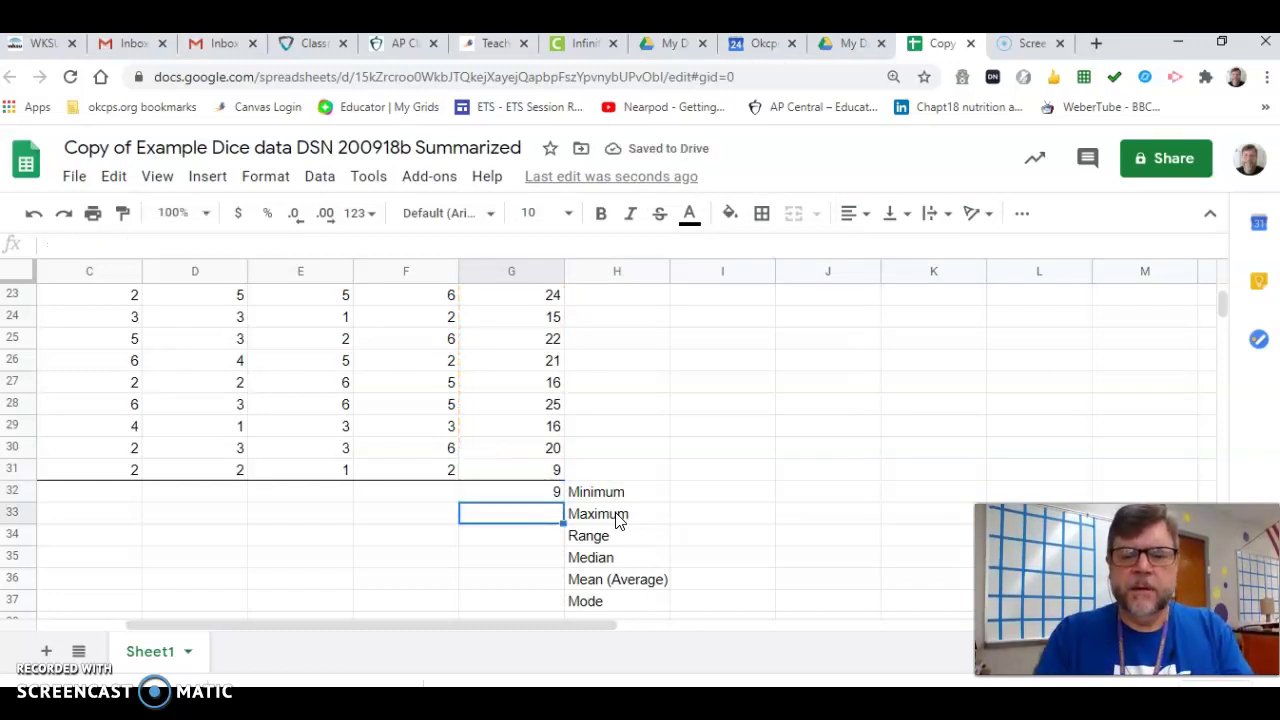
- Calculate the maximum of the totals in cell G33 with the MAX function over g2:g31
type("=")
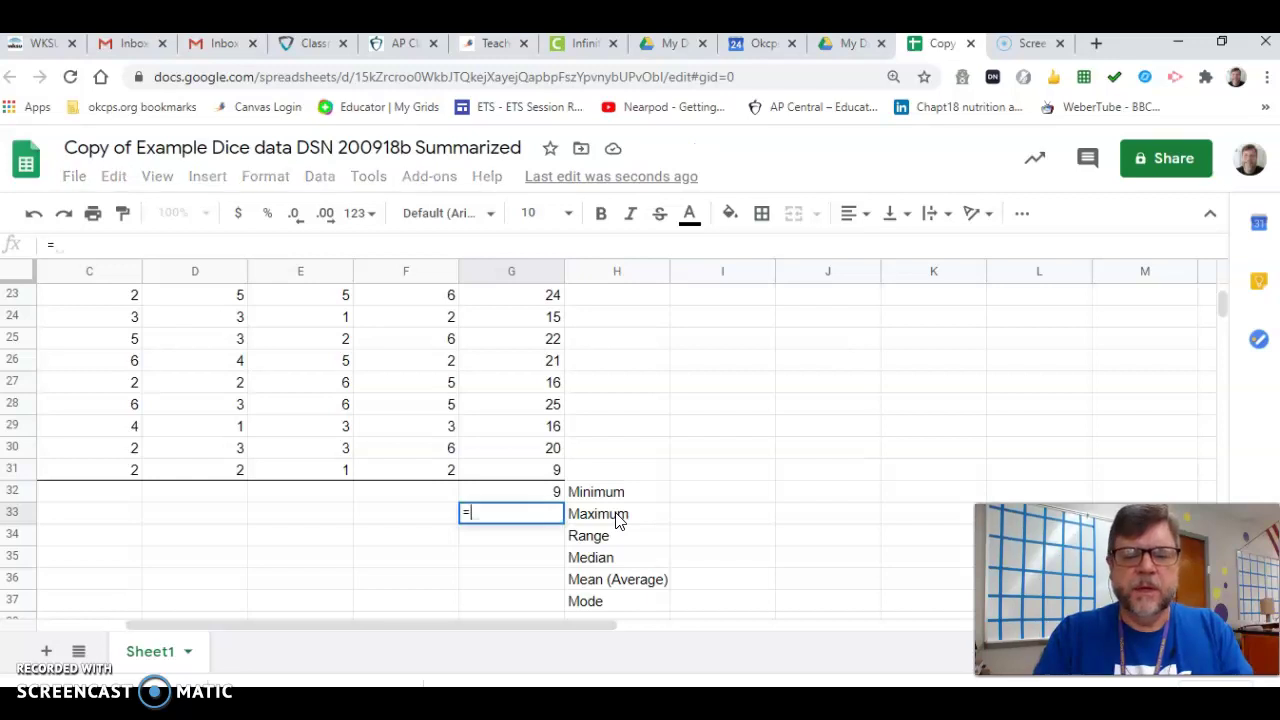
type("ma")
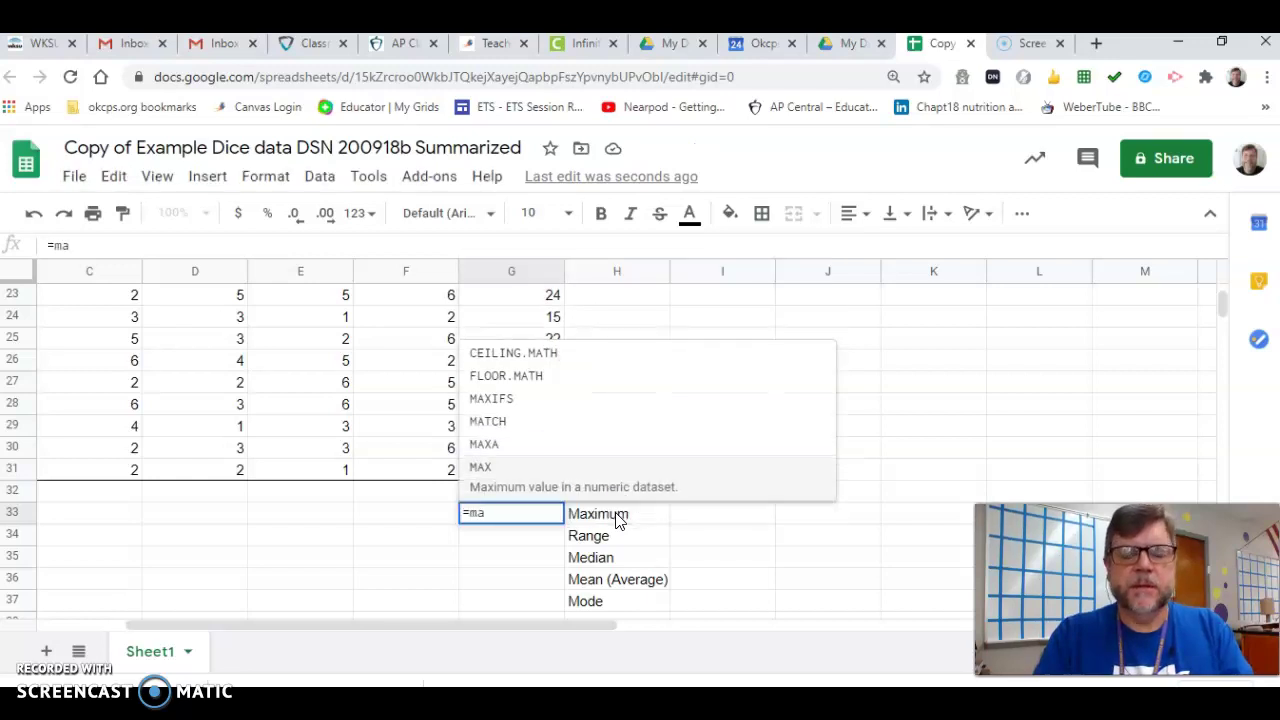
type("x(")
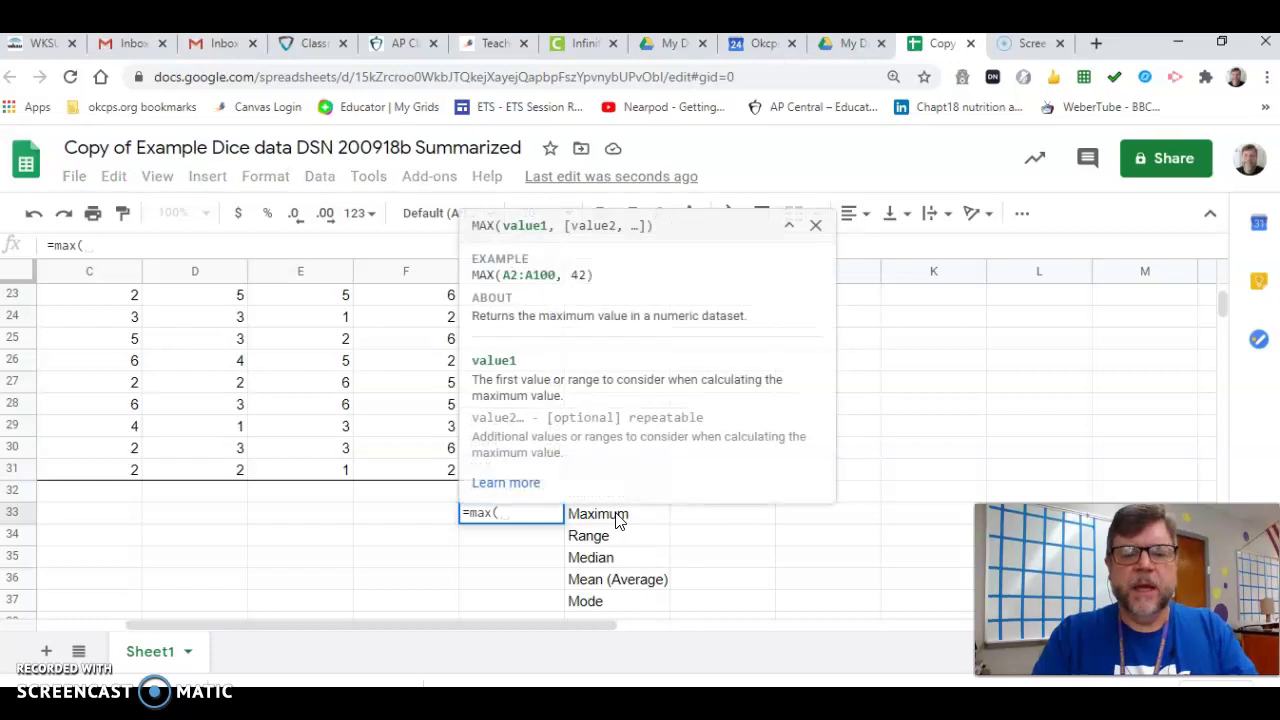
type("g2")
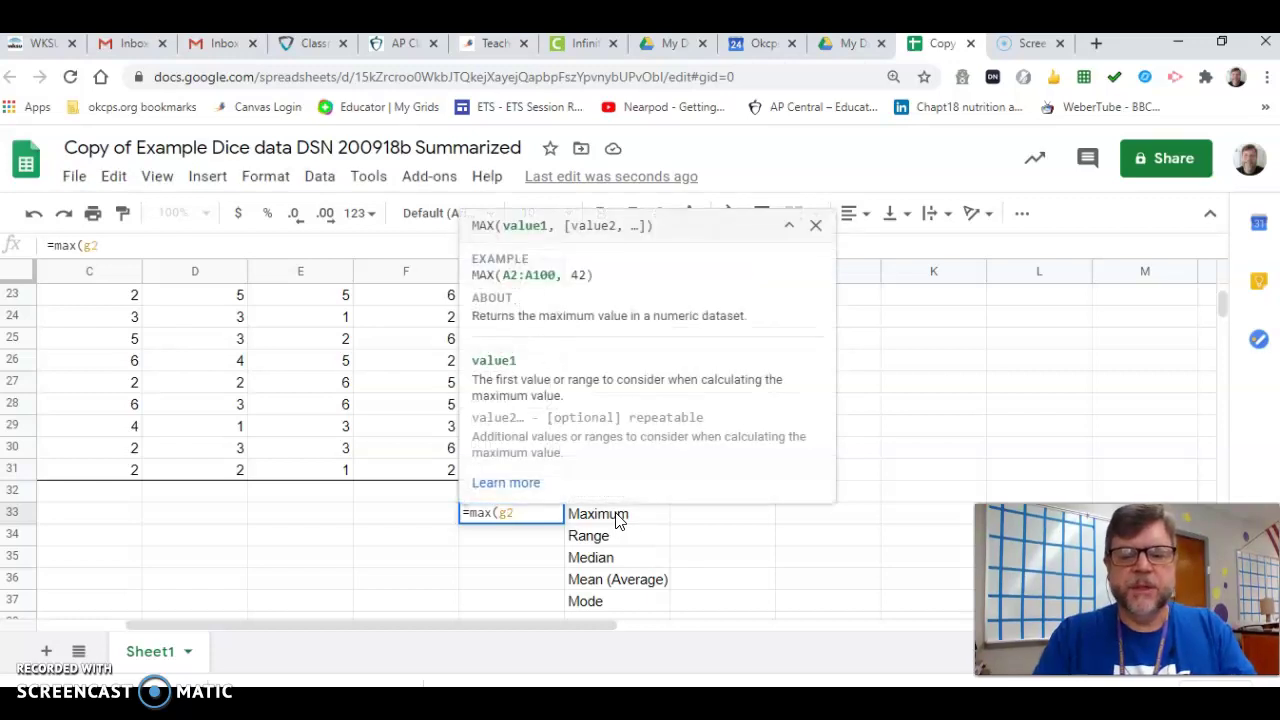
type(":g31")
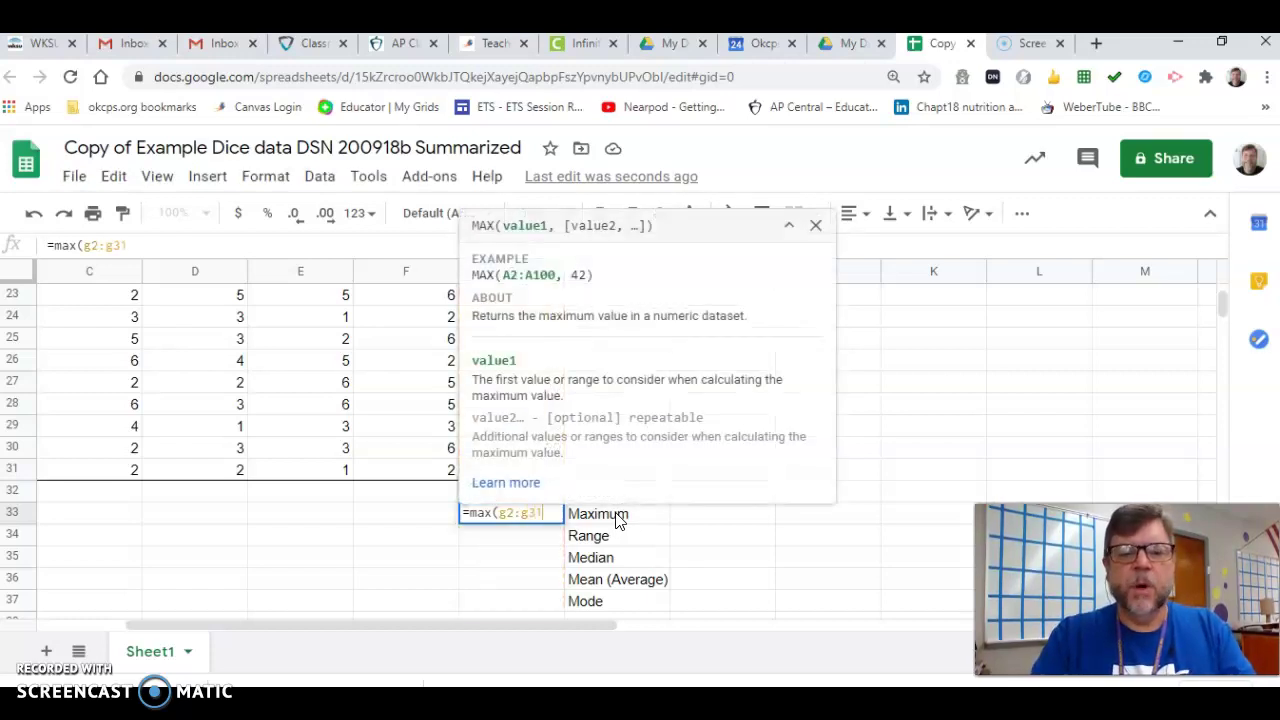
key("Return")
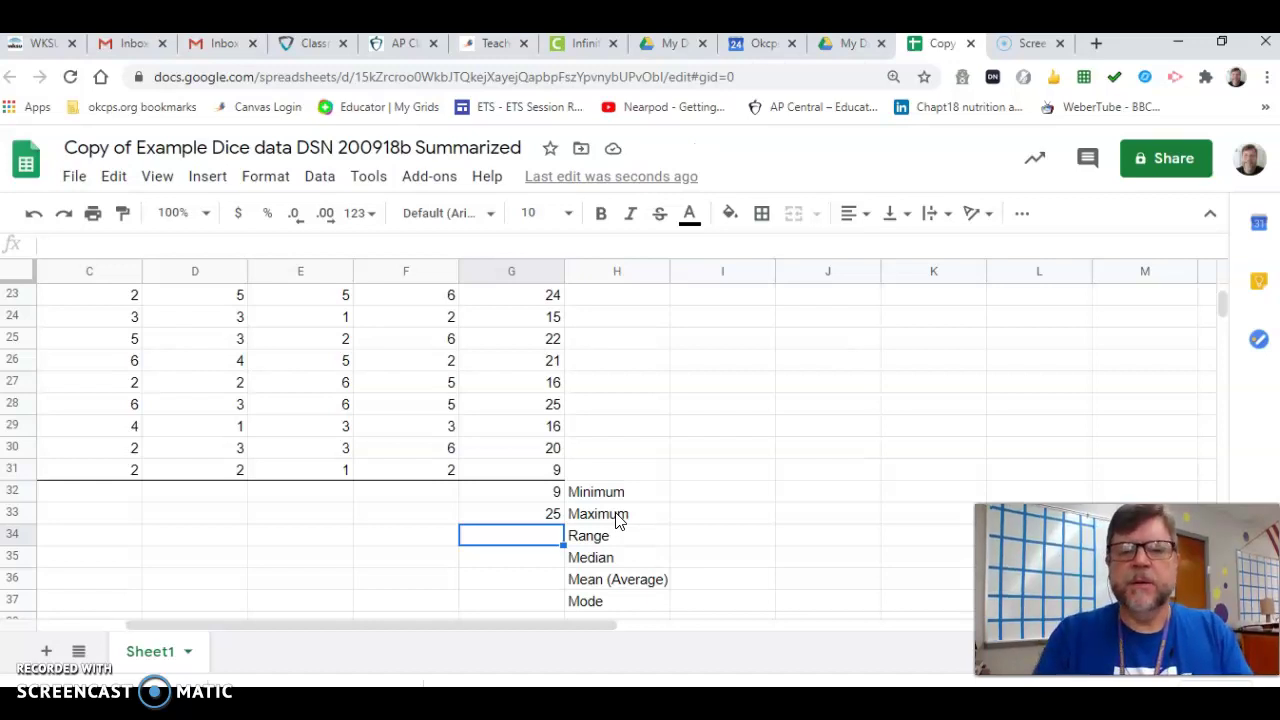
- Calculate the range of the totals in cell G34 by subtracting the minimum from the maximum with =G33-G32
type("=")
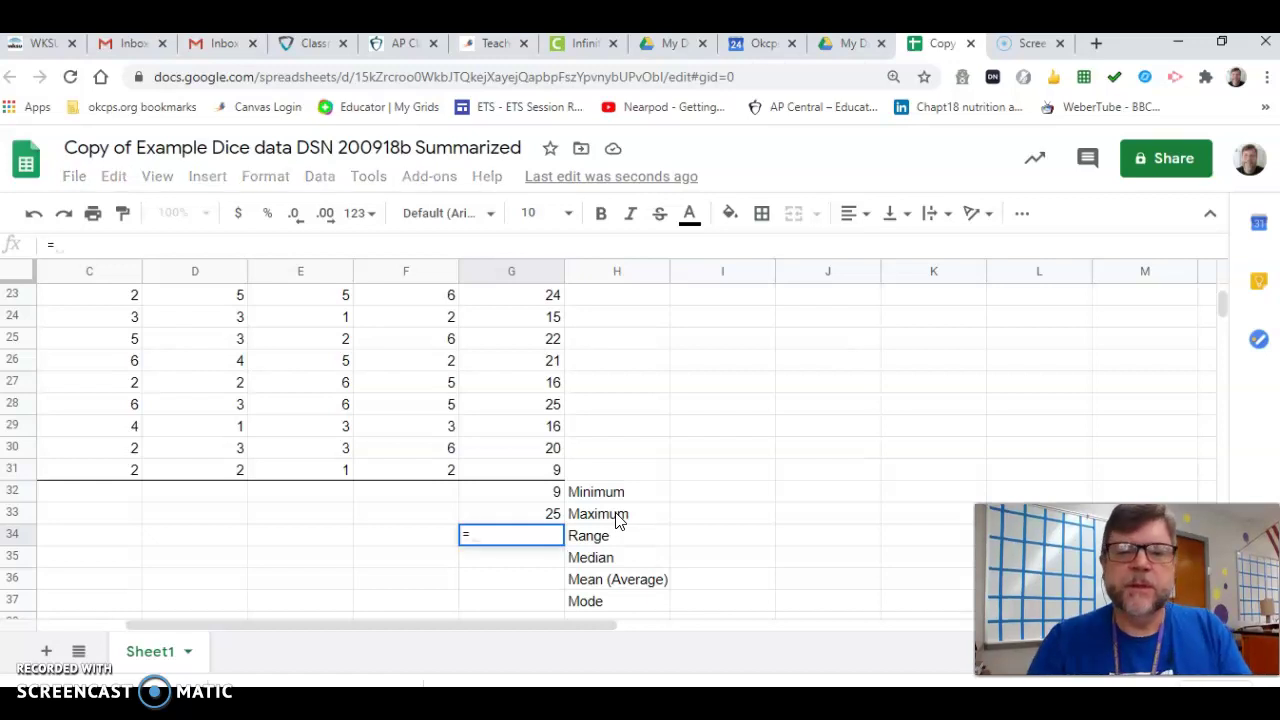
left_click(543, 512)
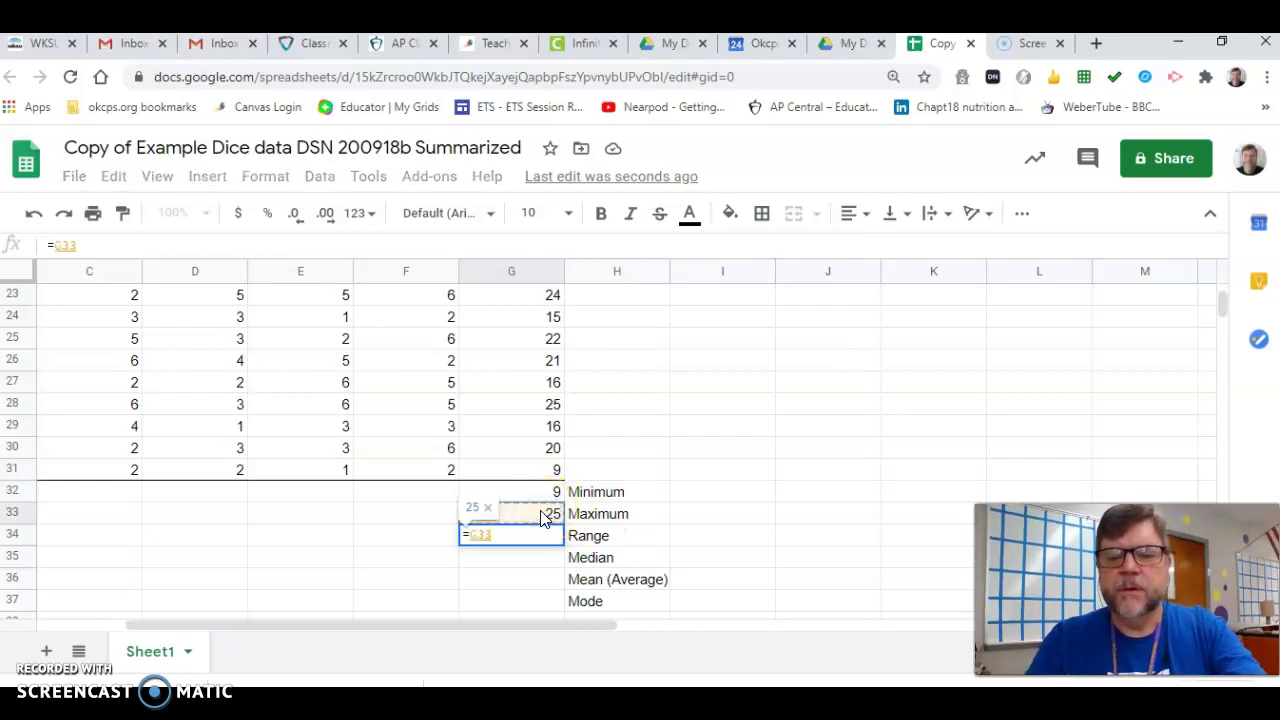
type("-")
left_click(546, 491)
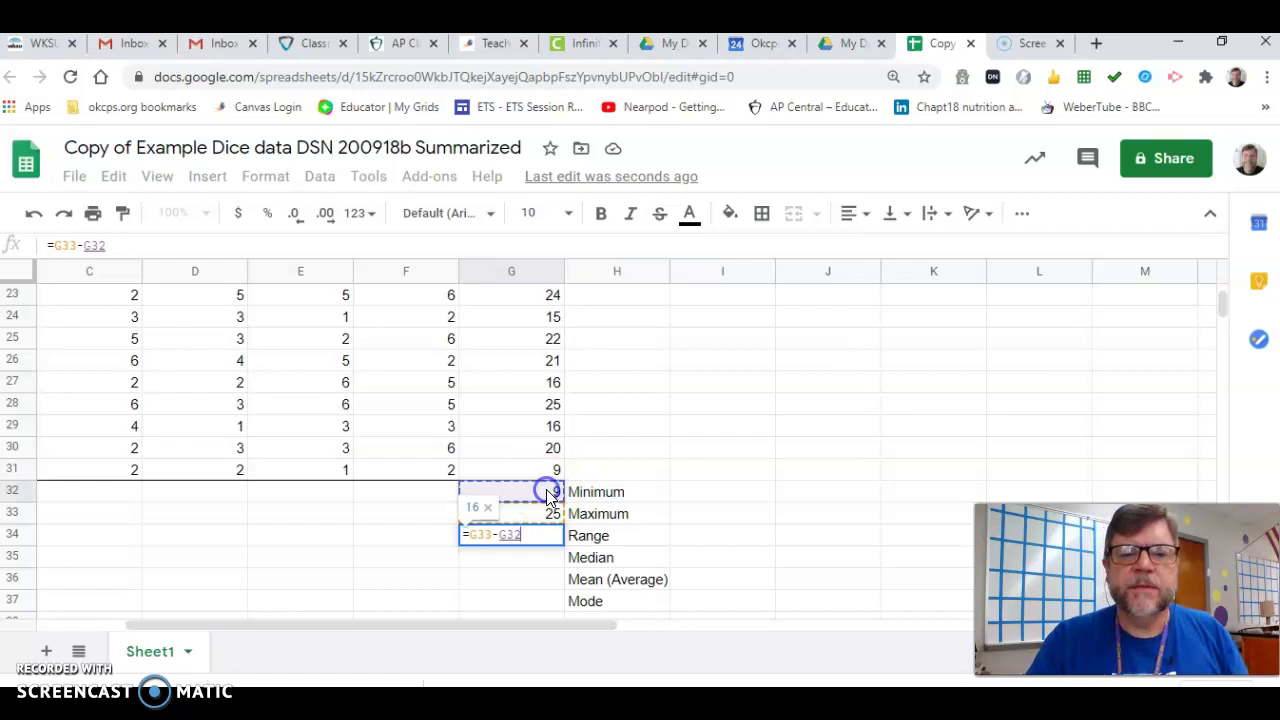
key("Return")
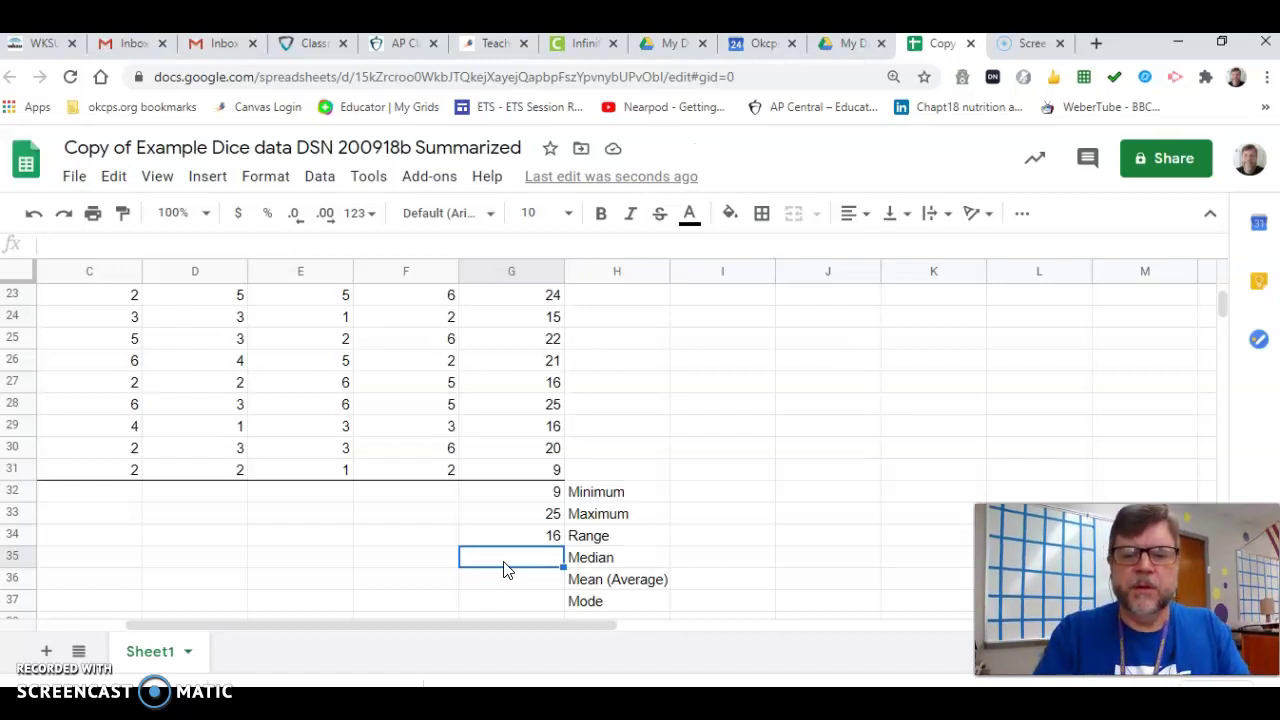
- Calculate the median of the totals in cell G35 with the formula =median(g2:g31)
type("=medi")
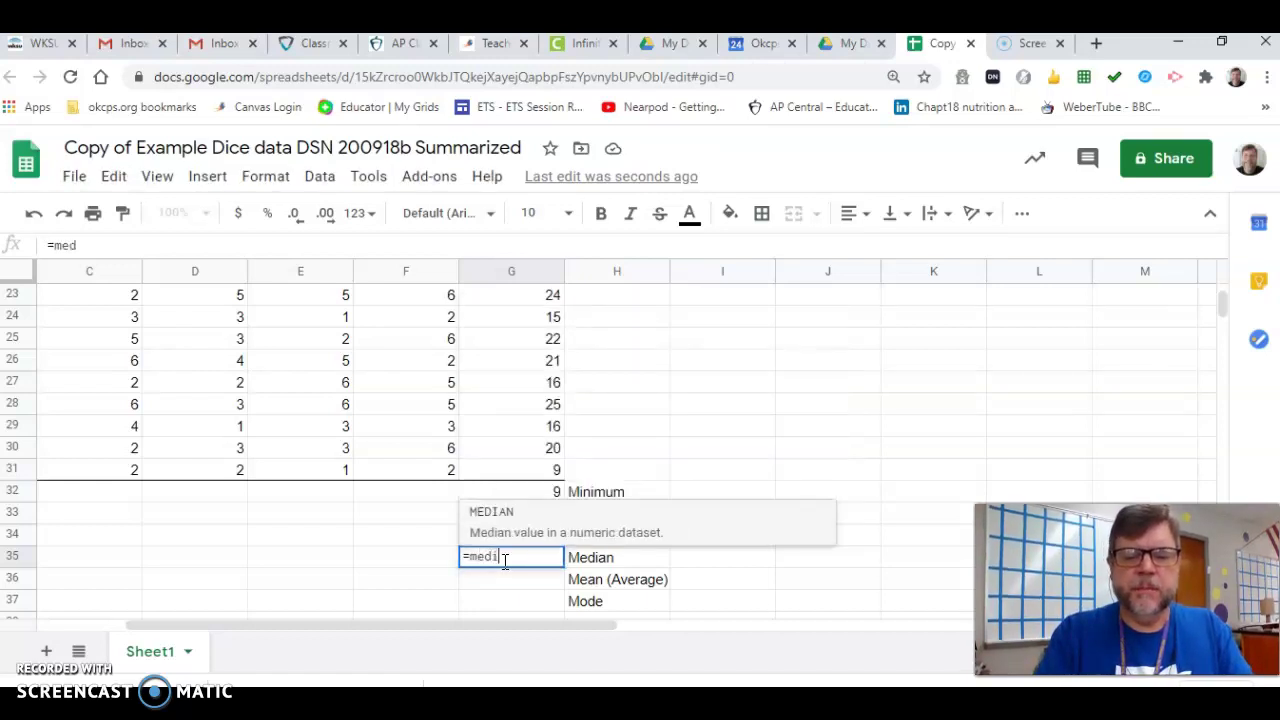
type("an(")
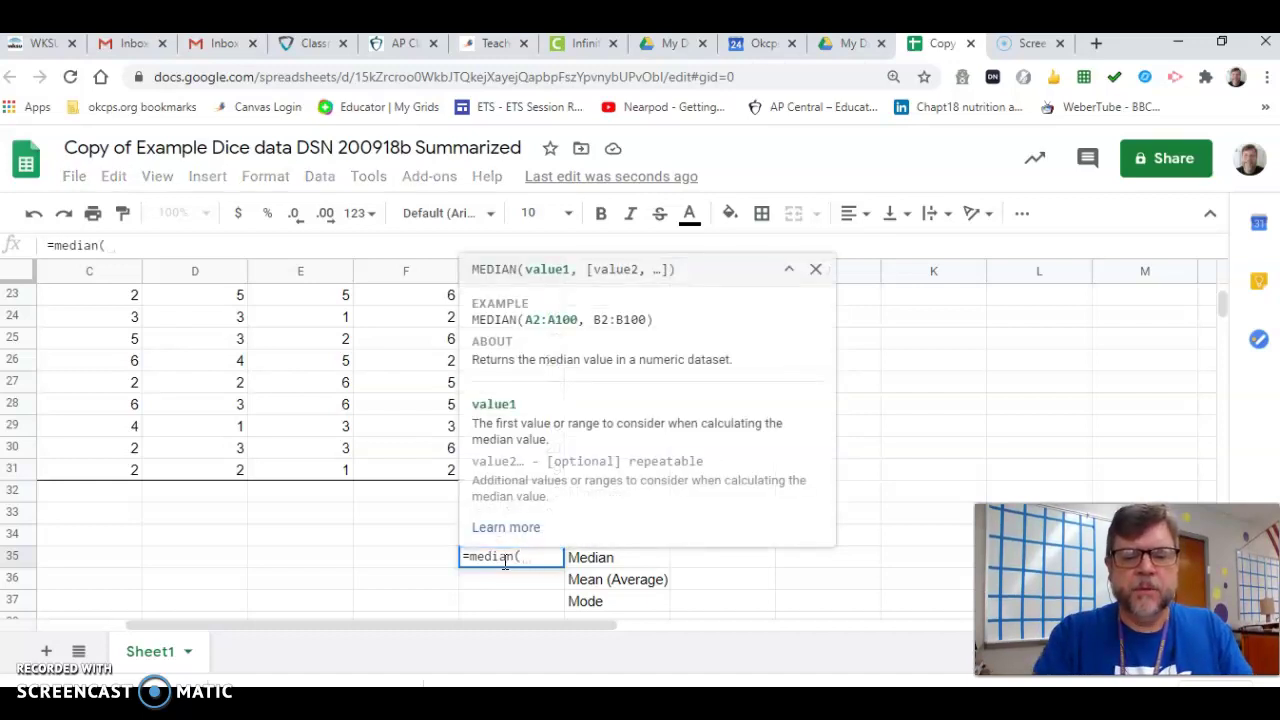
type("g2:")
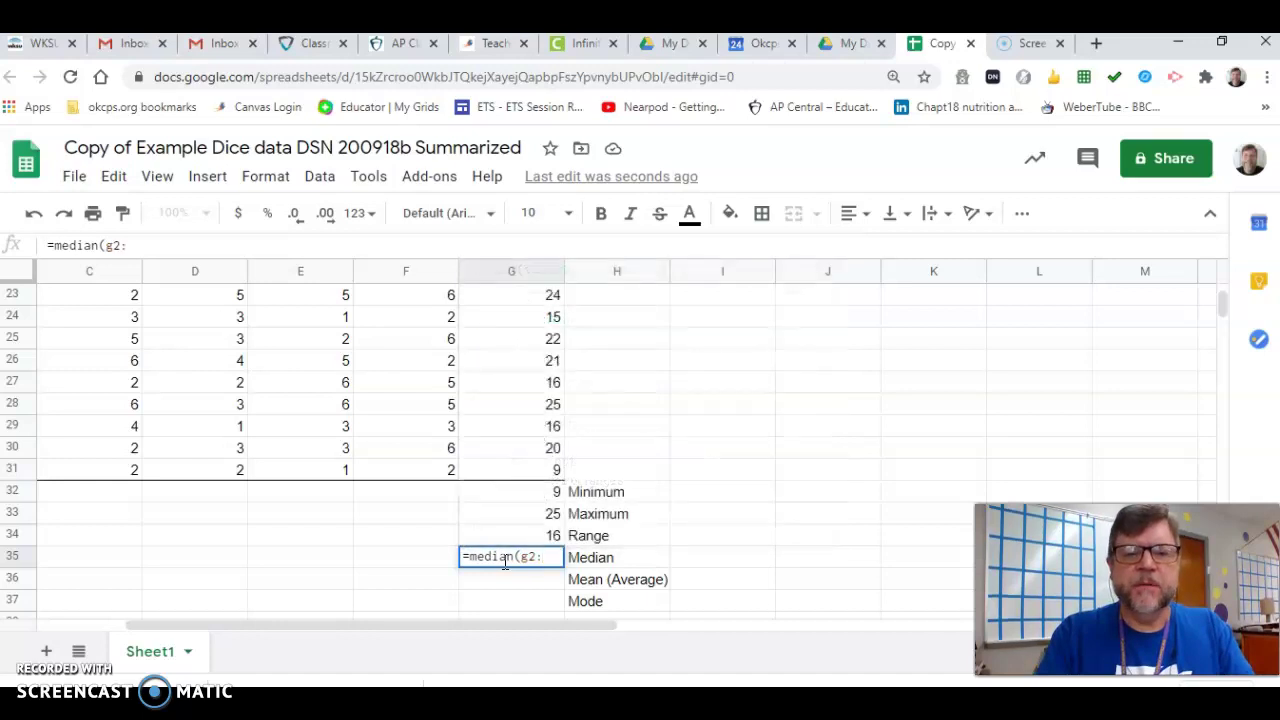
type("g31")
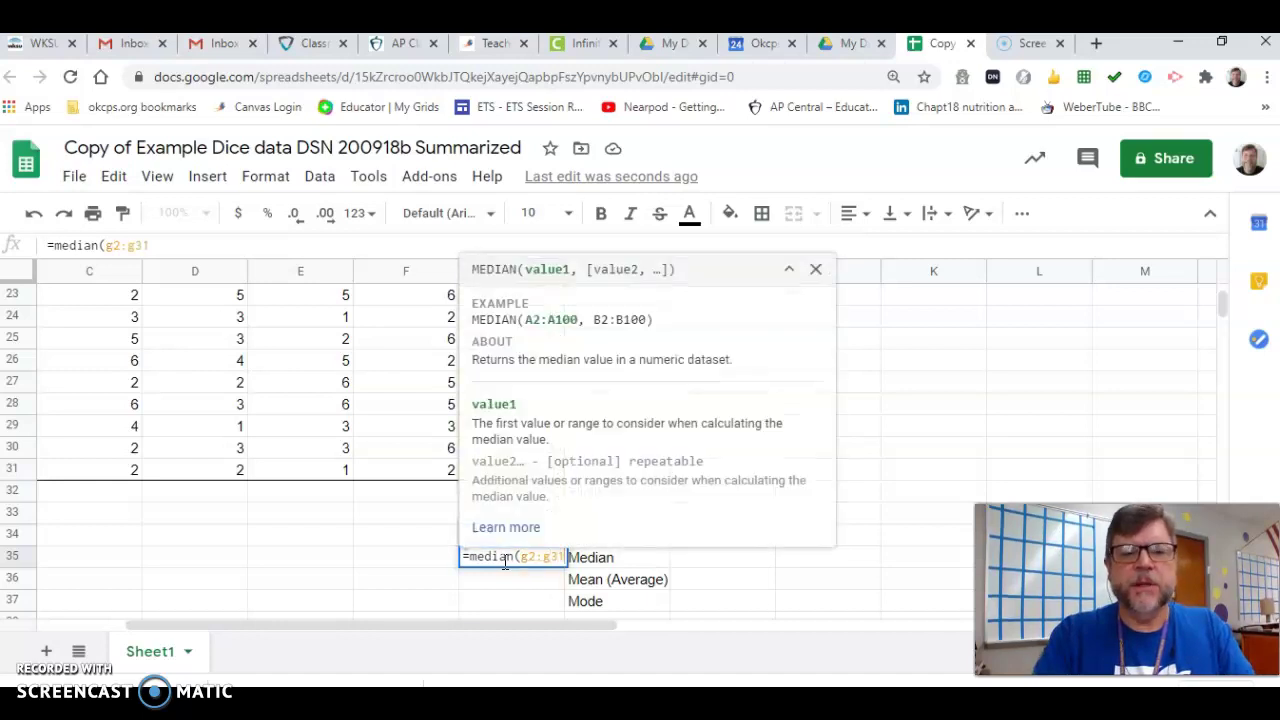
type(")")
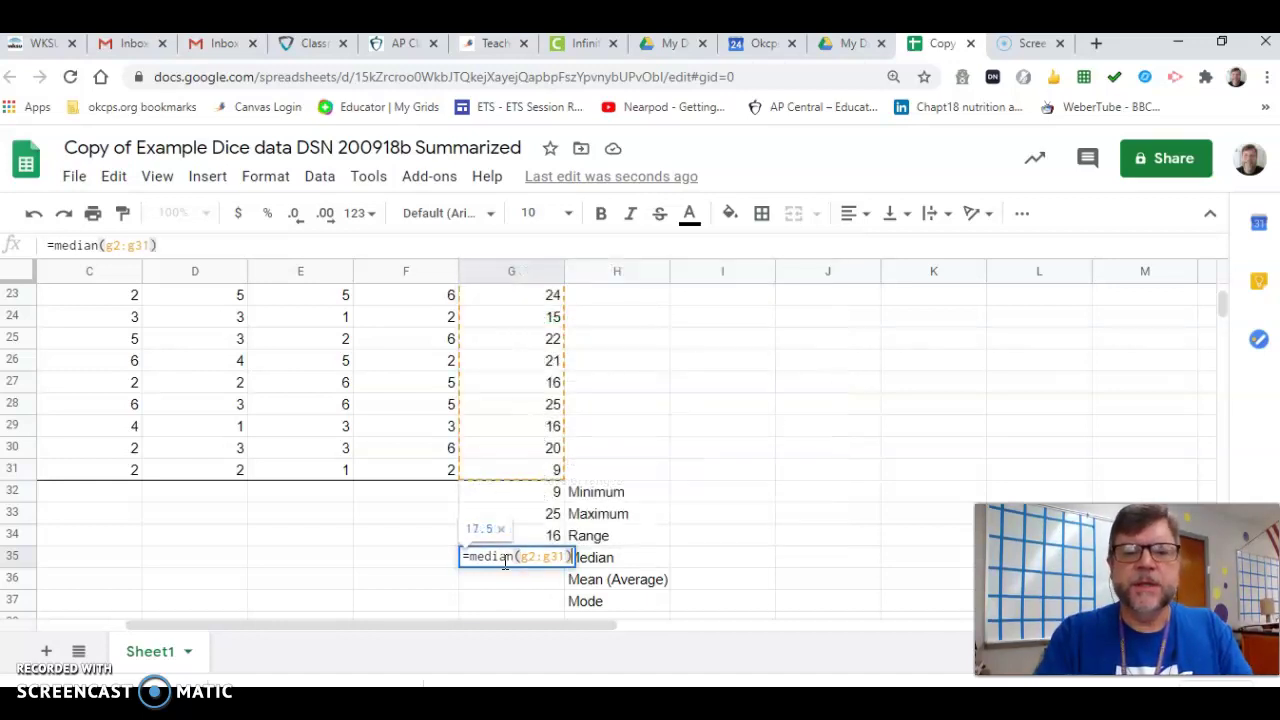
key("Return")
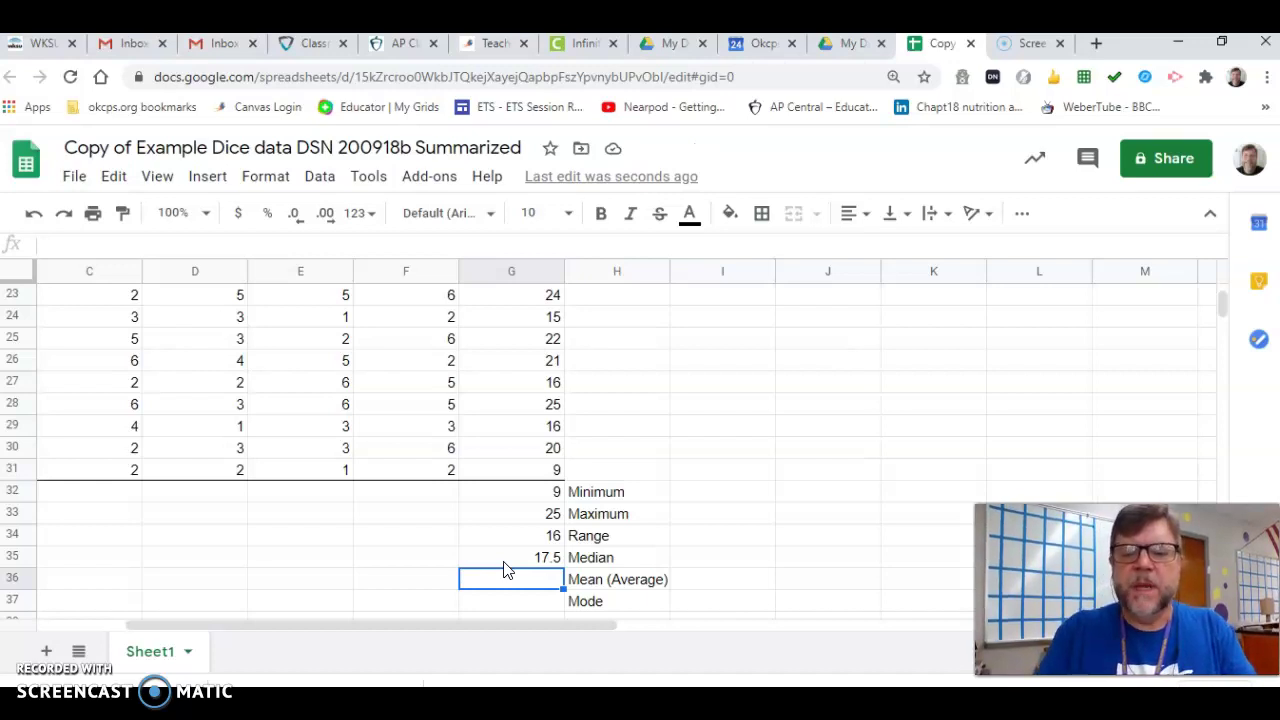
- Calculate the mean of the totals in cell G36 with the formula =average(g2:g31)
type("=")
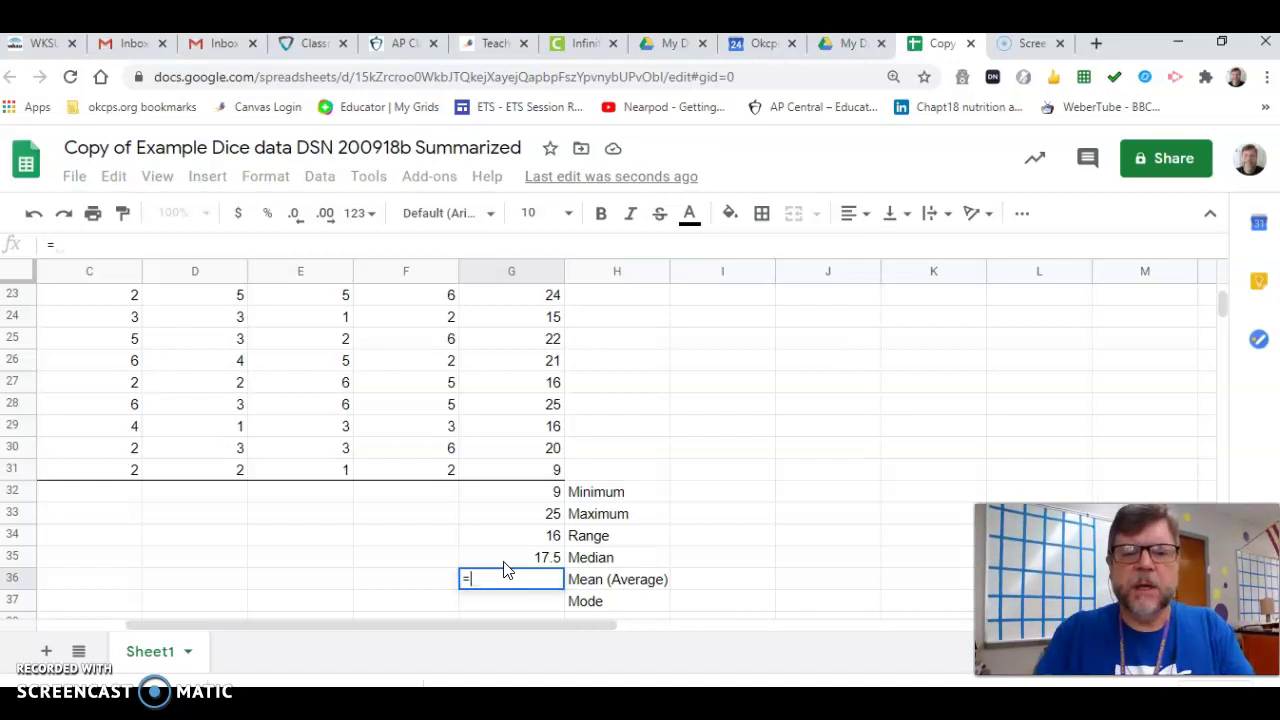
type("aver")
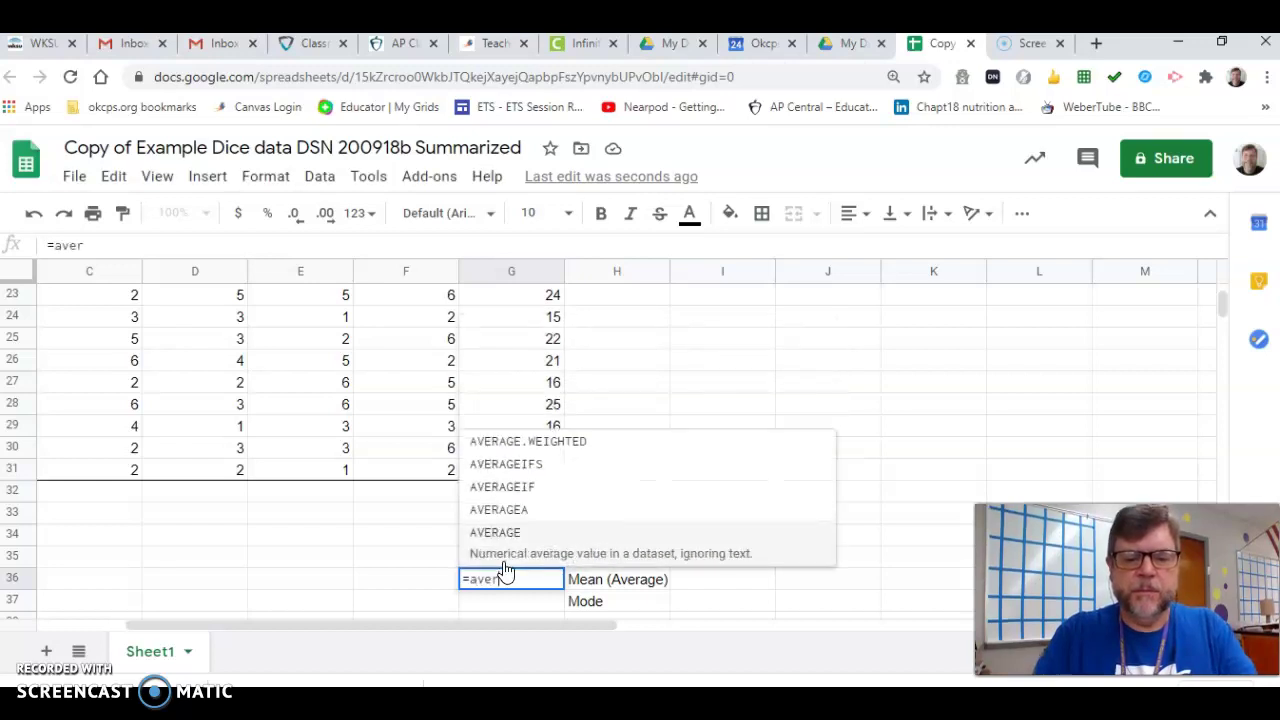
type("age")
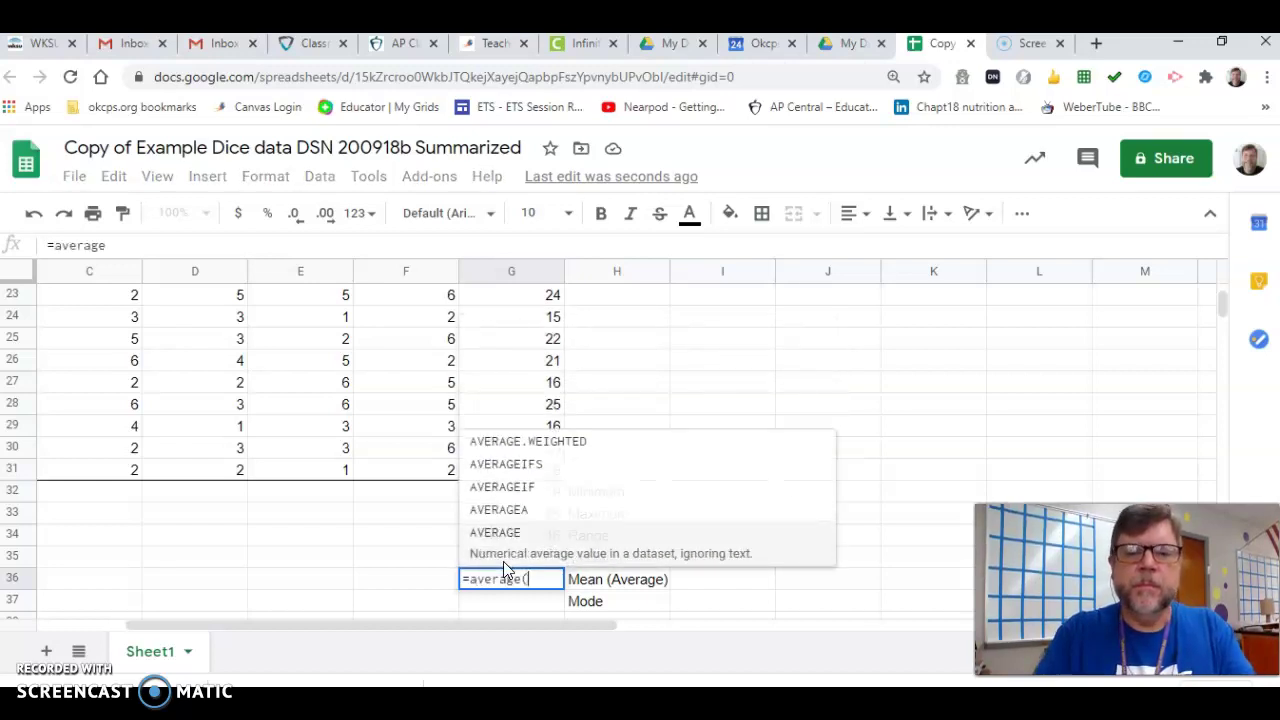
type("(g2")
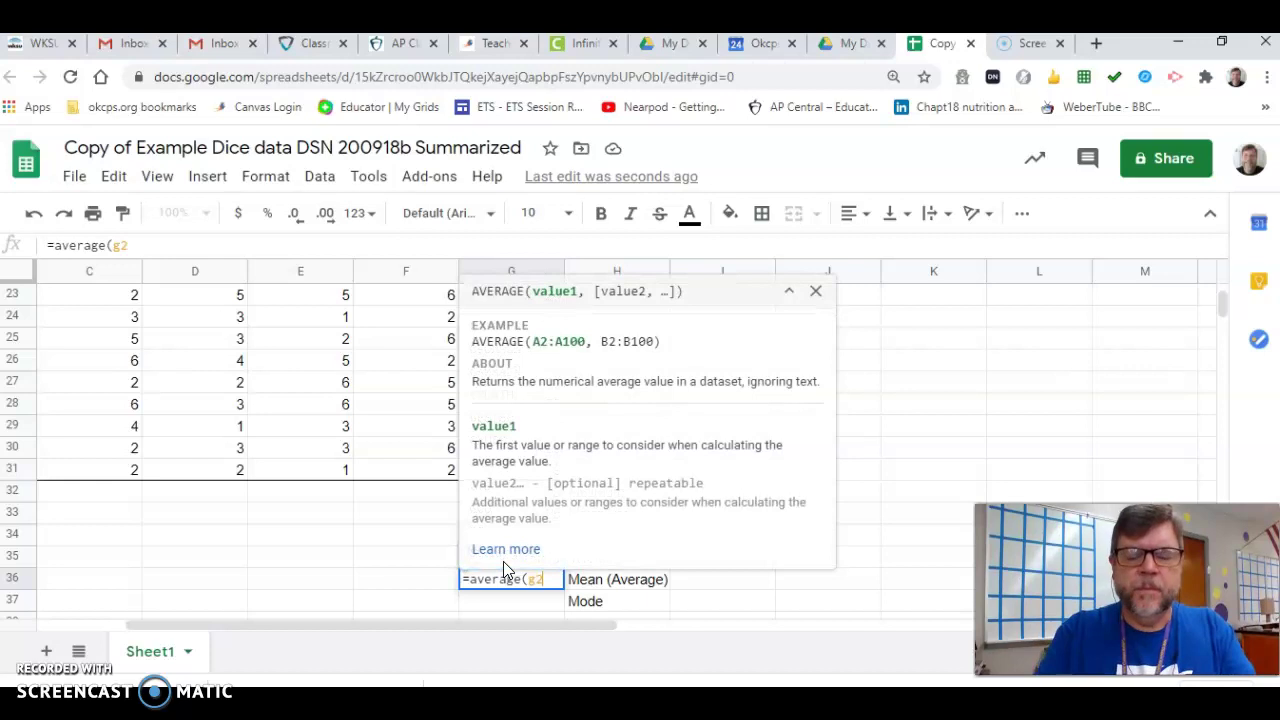
type(":g")
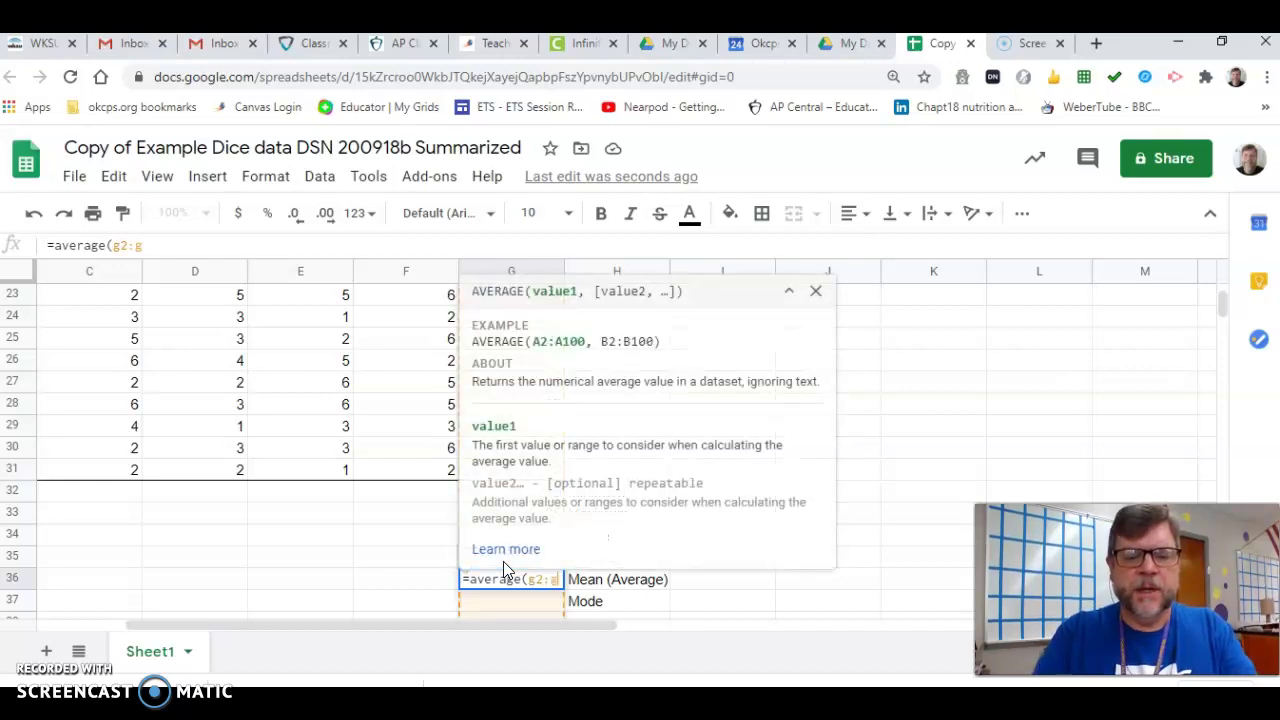
type("31)")
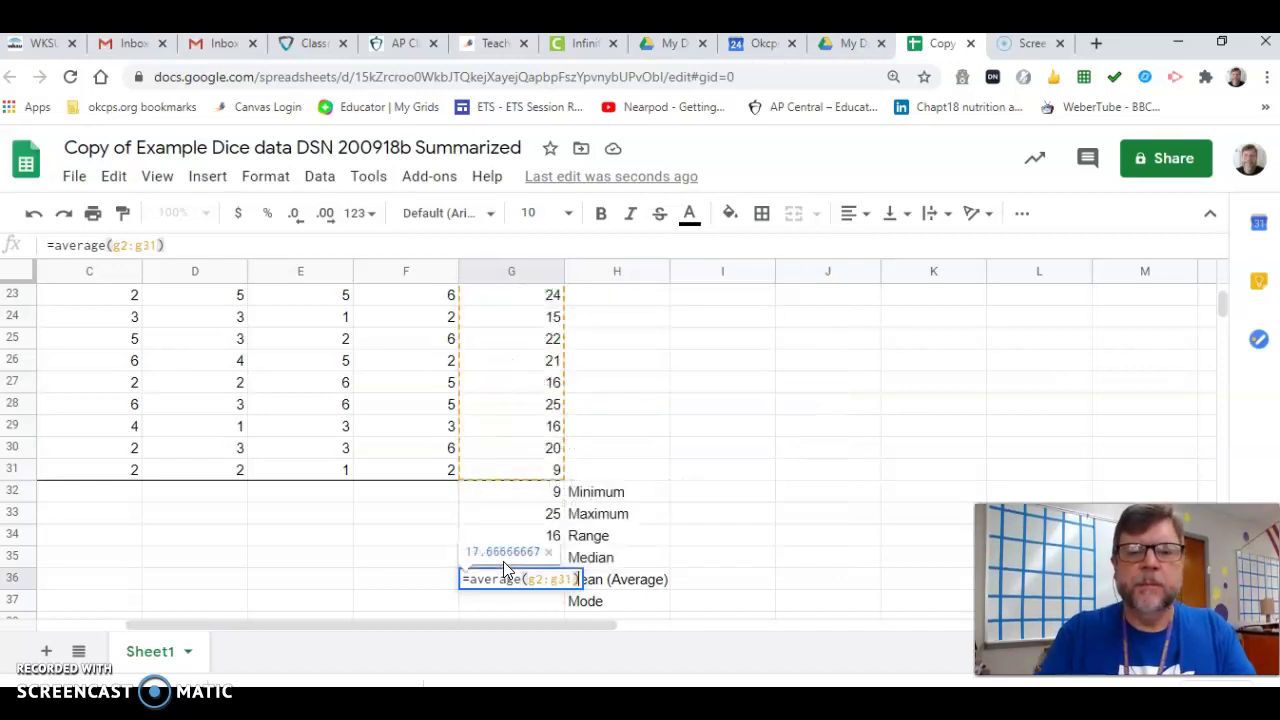
key("Return")
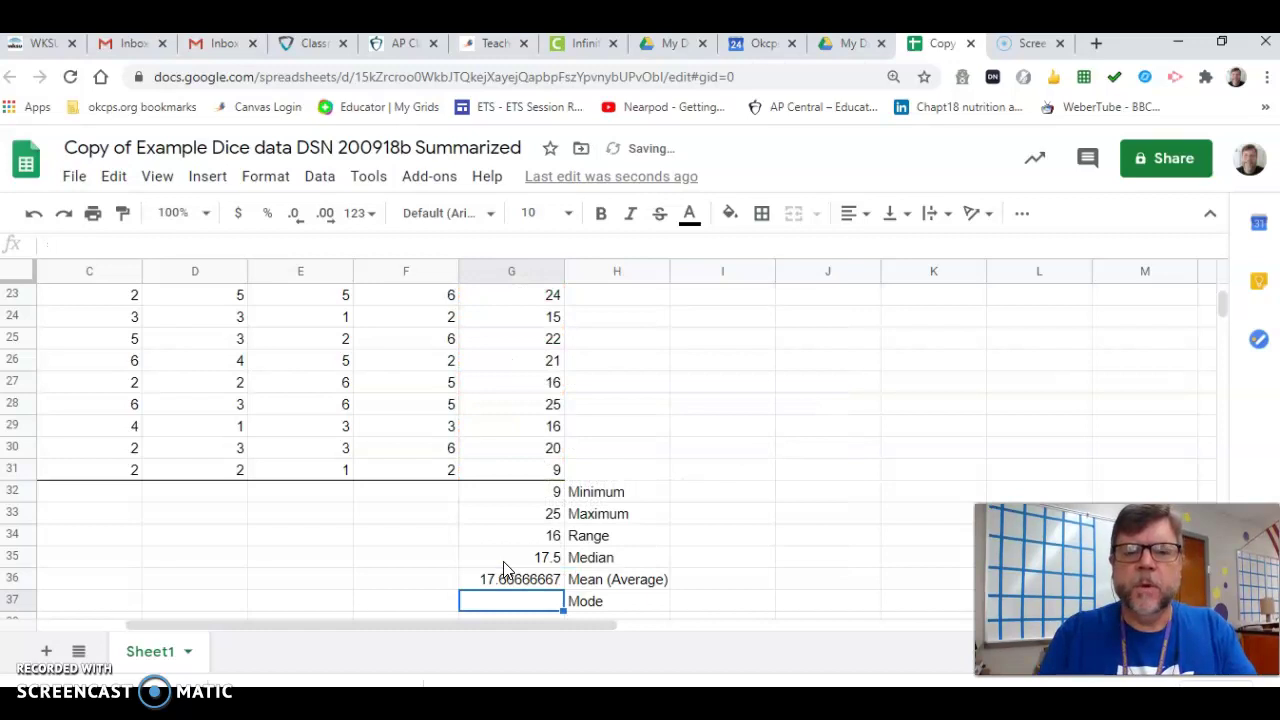
- Calculate the mode of the totals in cell G37 with the formula =mode(g2:g31)
type("=mode")
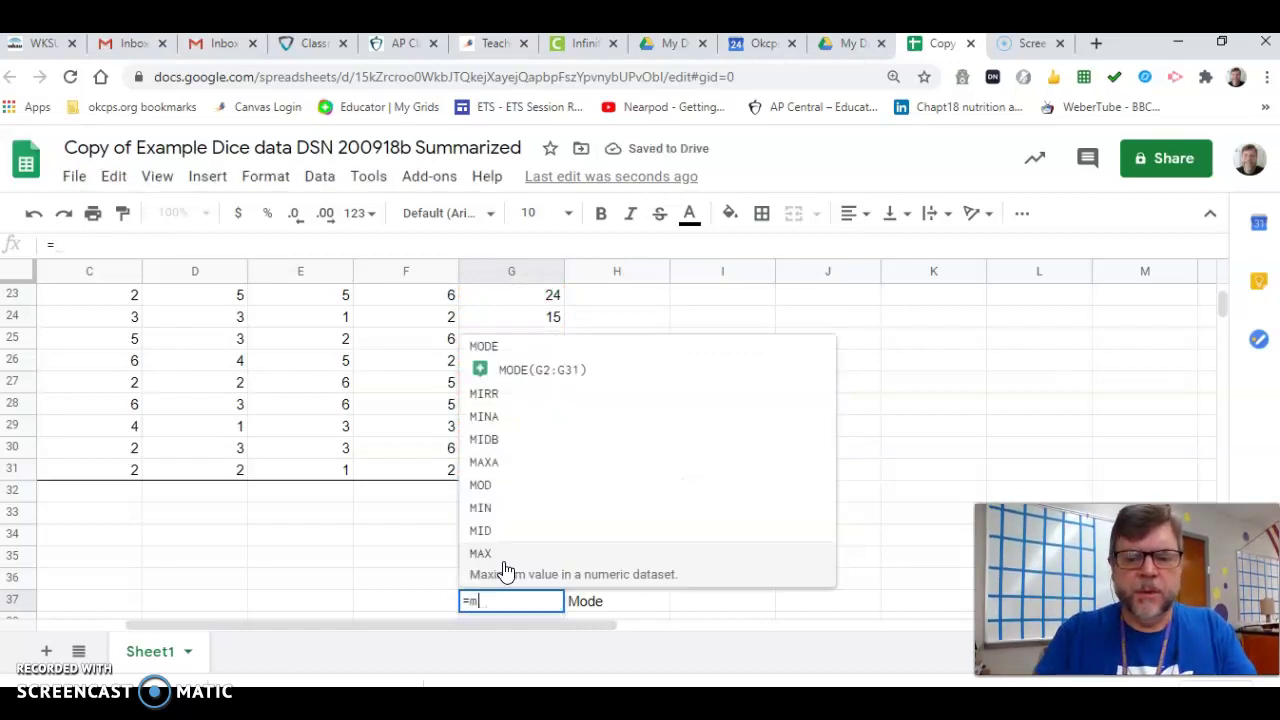
key("BackSpace")
key("BackSpace")
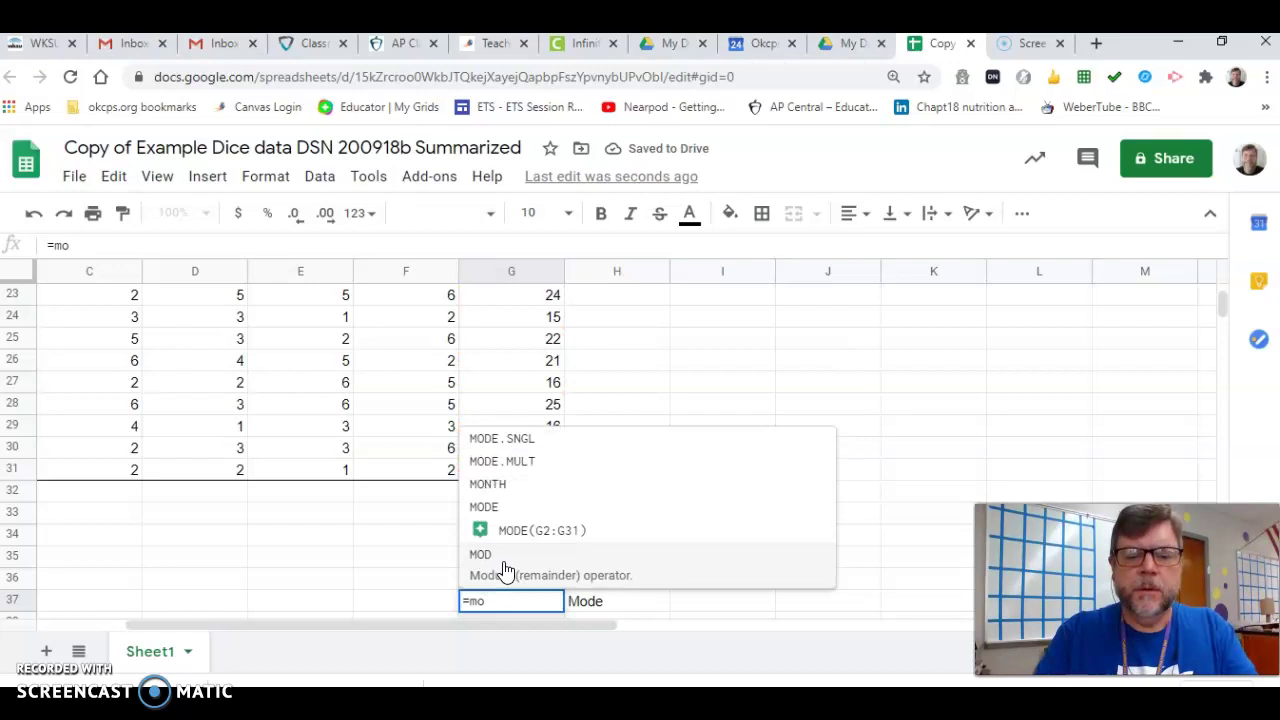
type("de(")
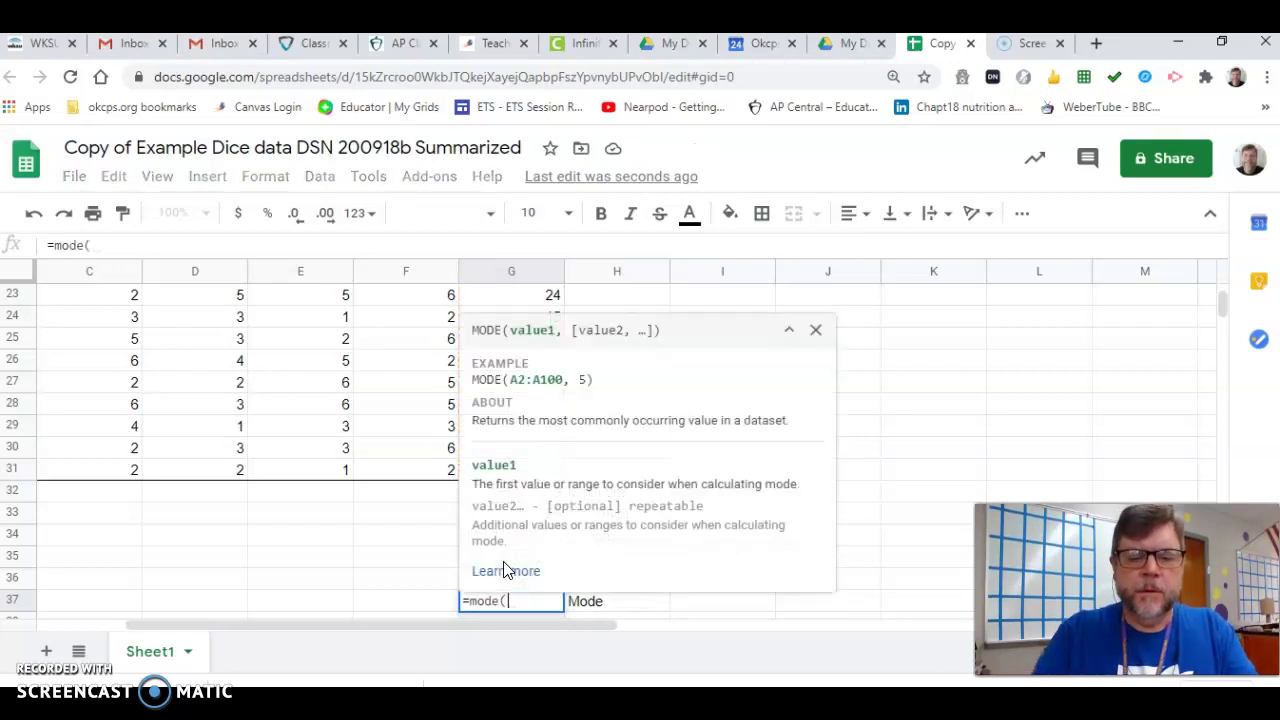
type("g2:31")
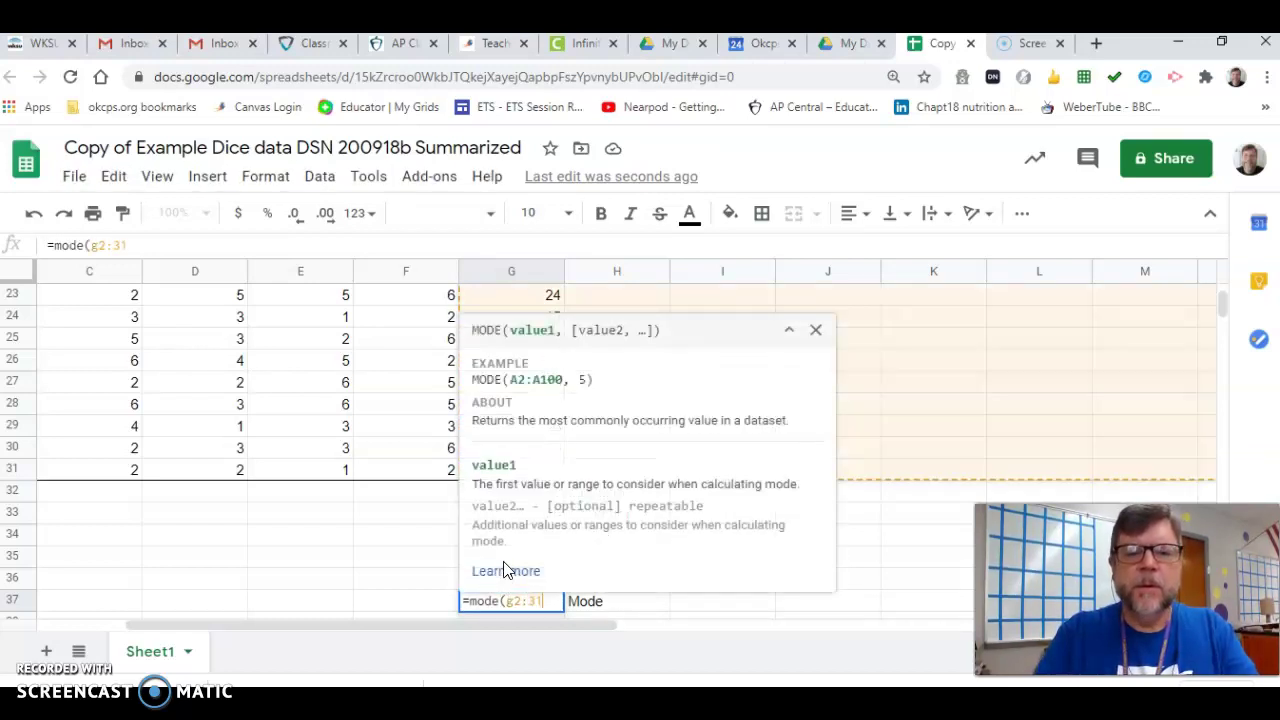
key("BackSpace")
key("BackSpace")
key("BackSpace")
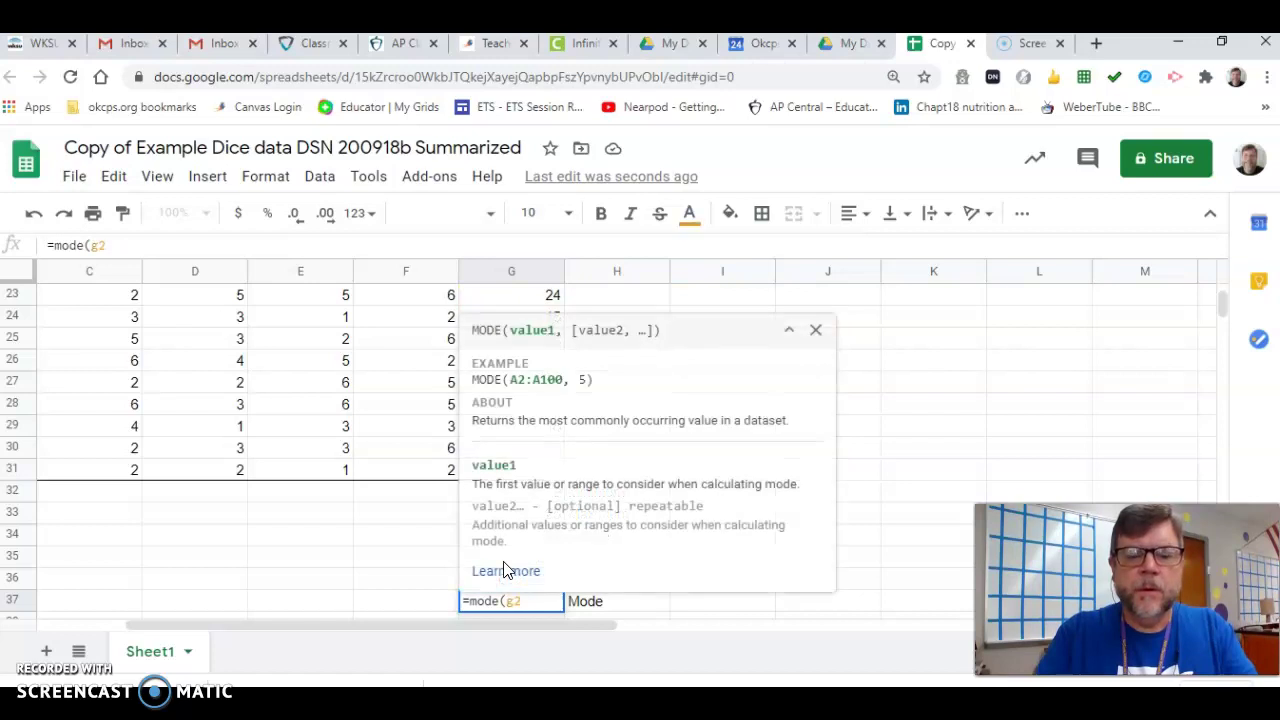
type(":g31")
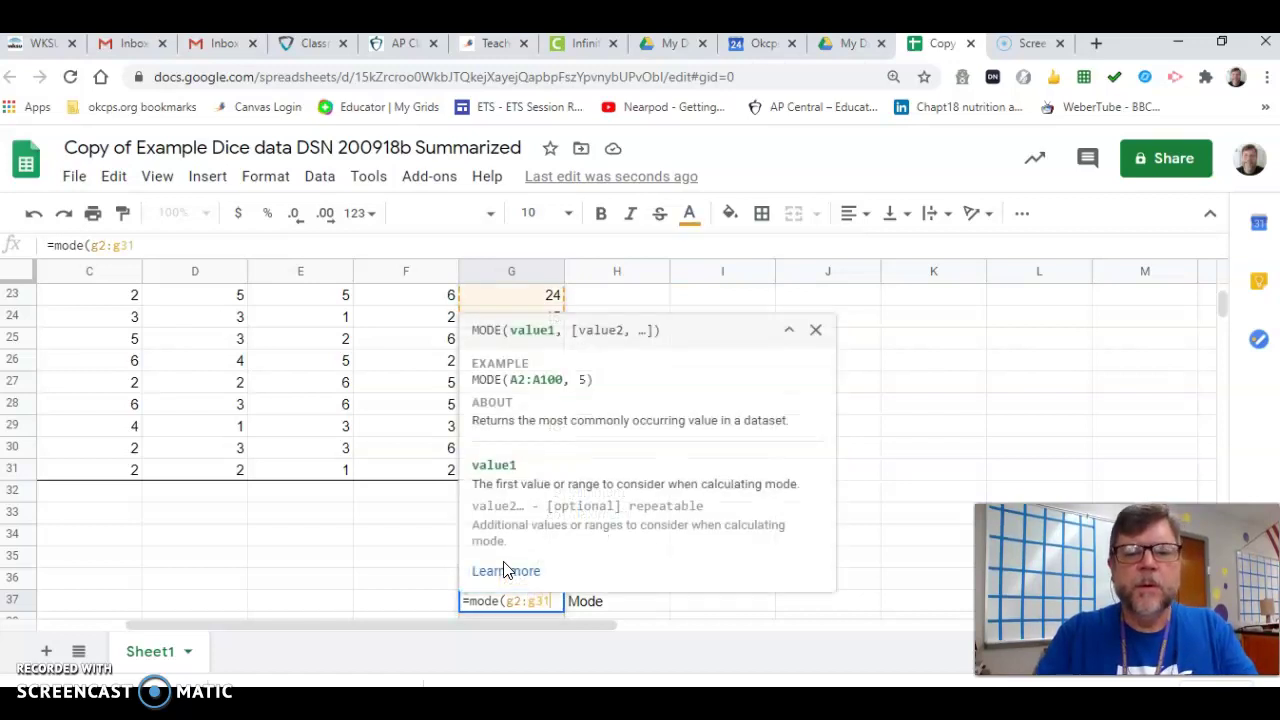
type(")")
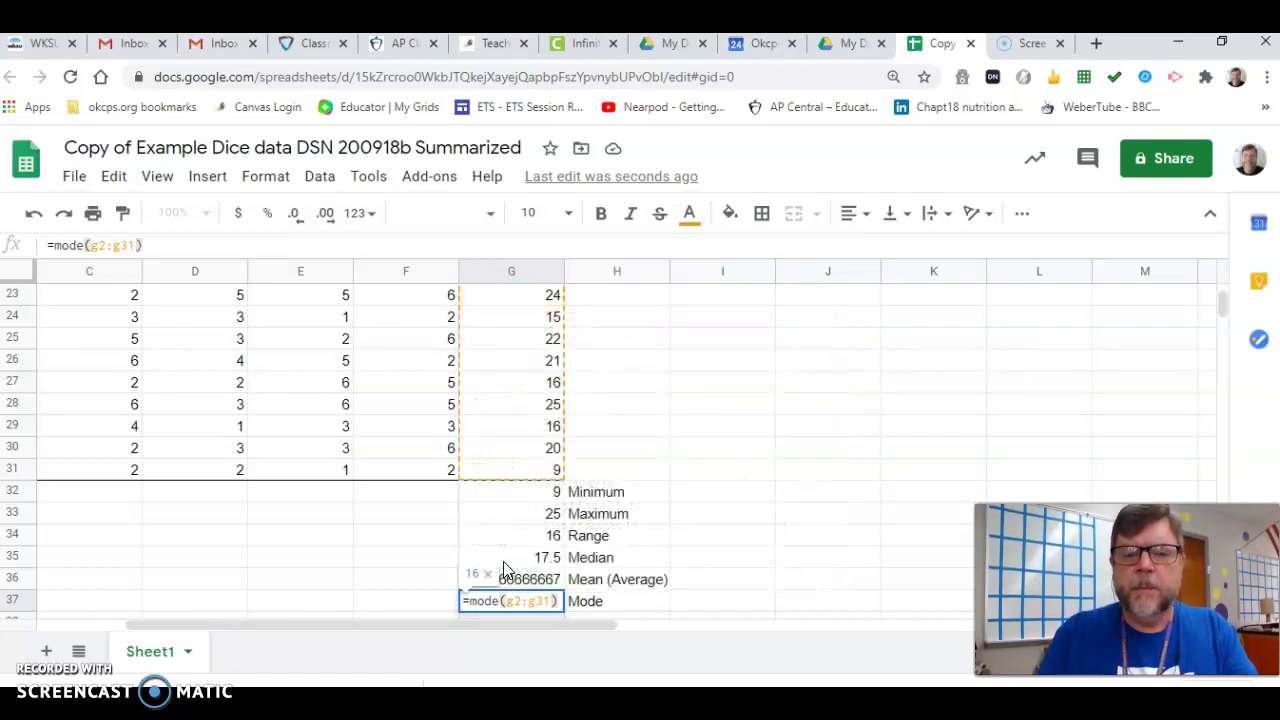
key("Return")
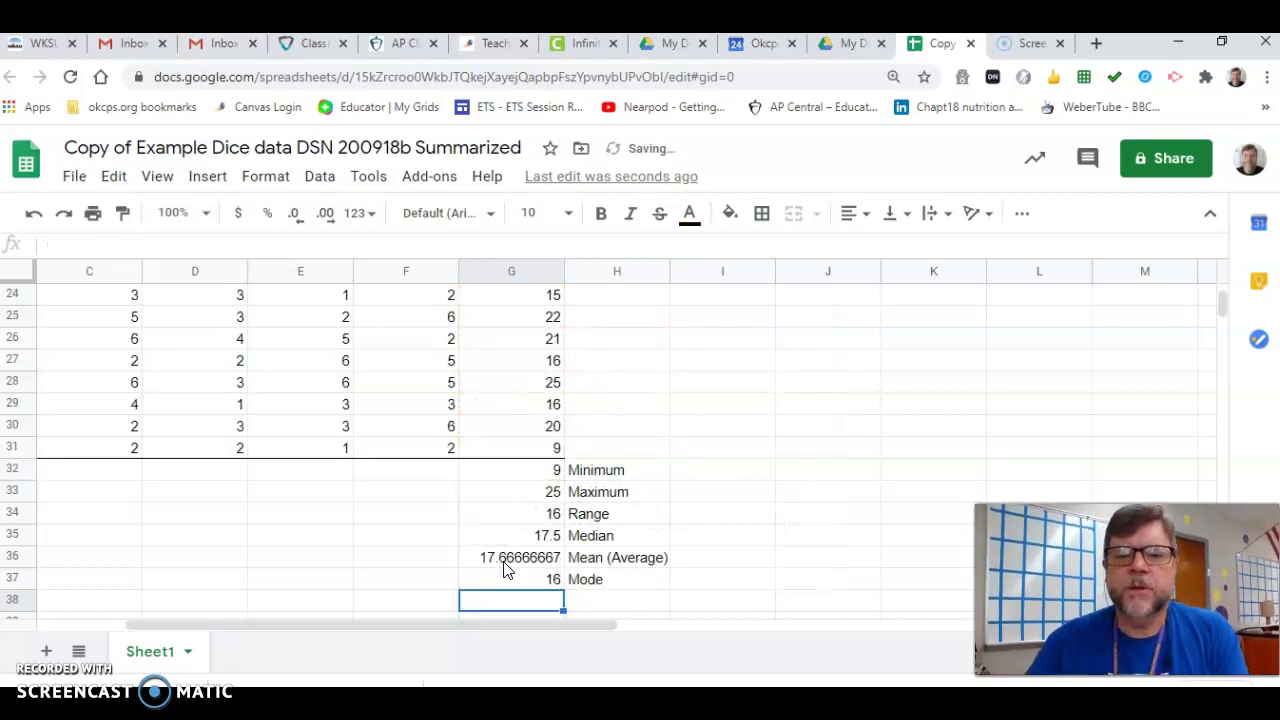
- Examine the Mode entry, then the value counts and the frequency chart to compare how often each total occurs
left_click(643, 590)
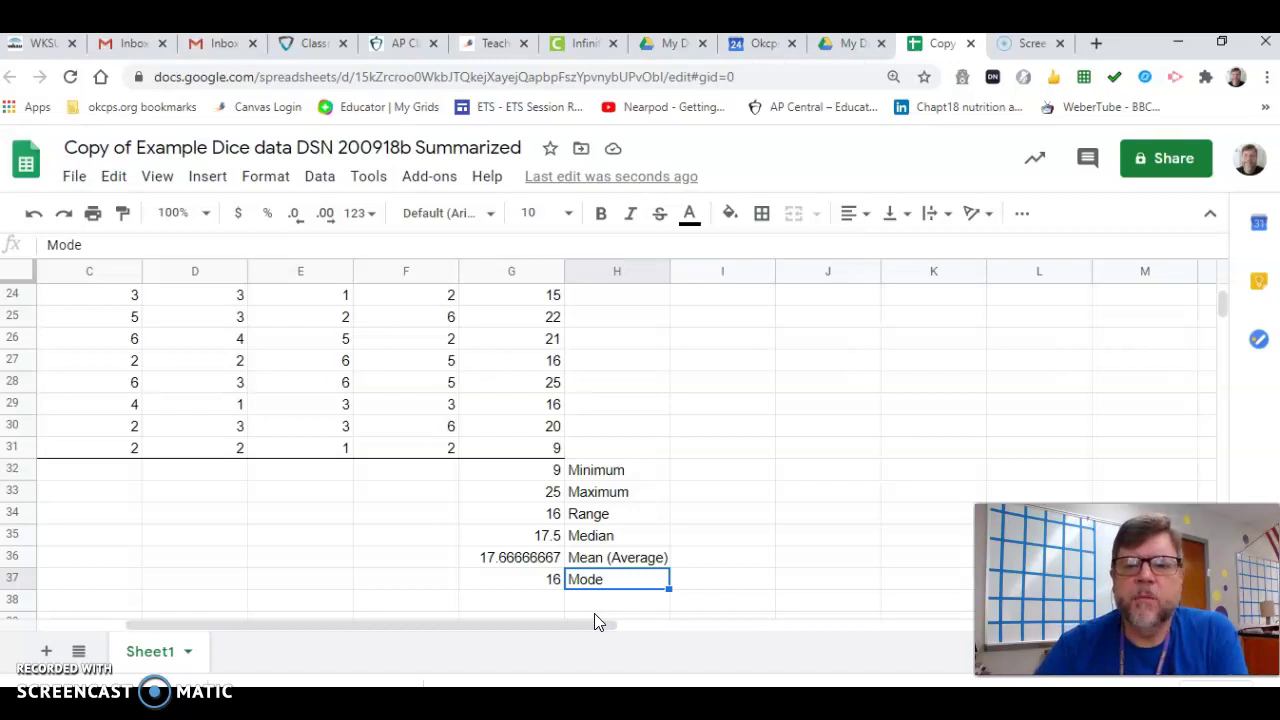
left_click(588, 580)
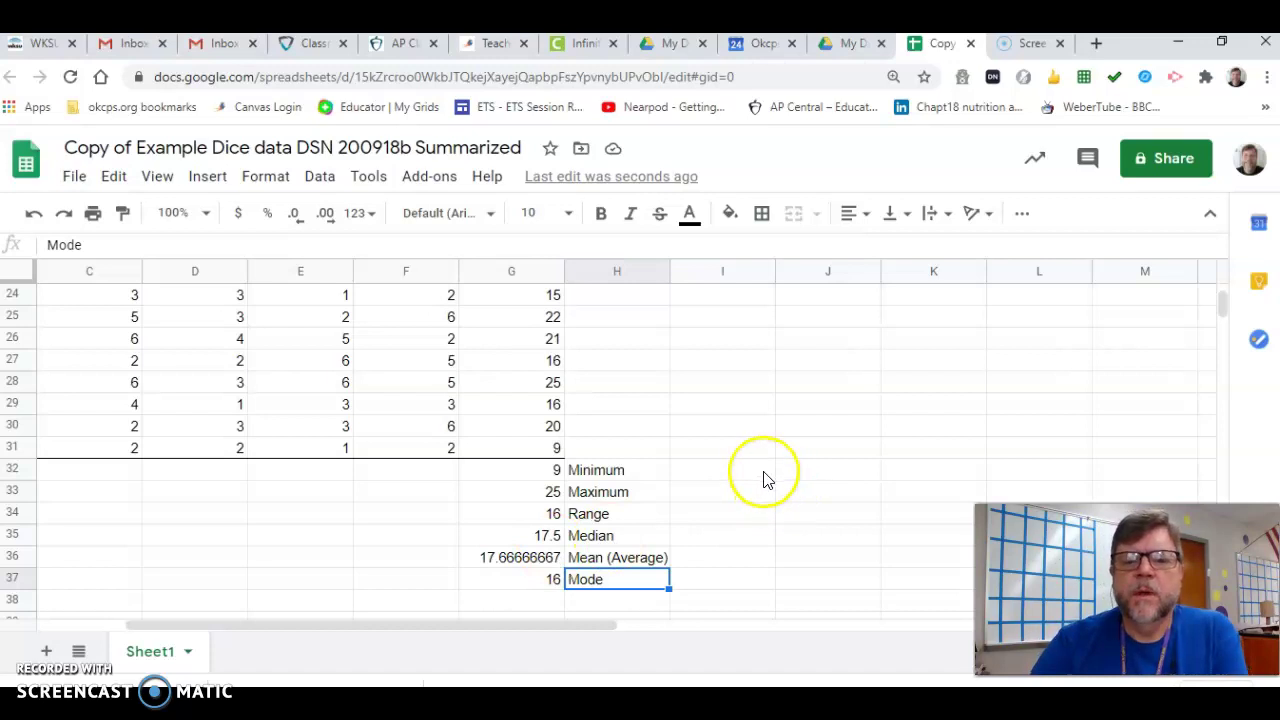
scroll(757, 462, "up", 7)
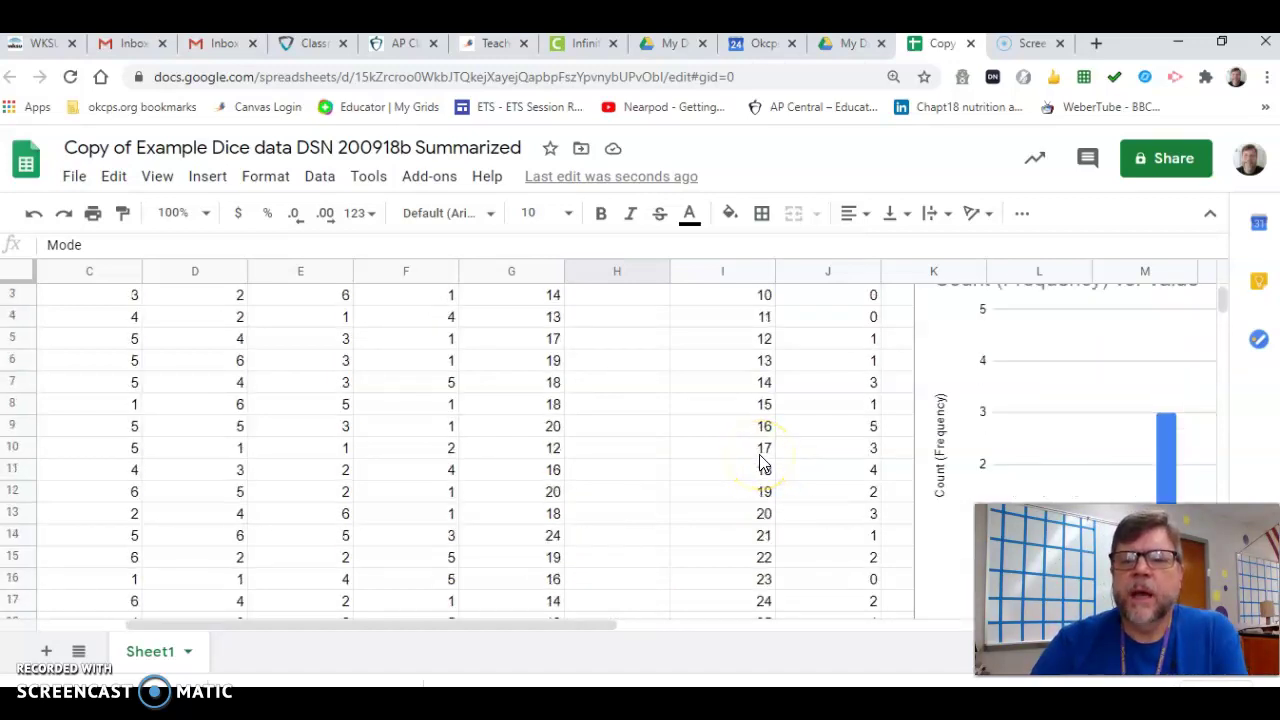
left_click(703, 457)
key("Right")
key("Right")
key("Right")
key("Right")
key("Right")
key("Right")
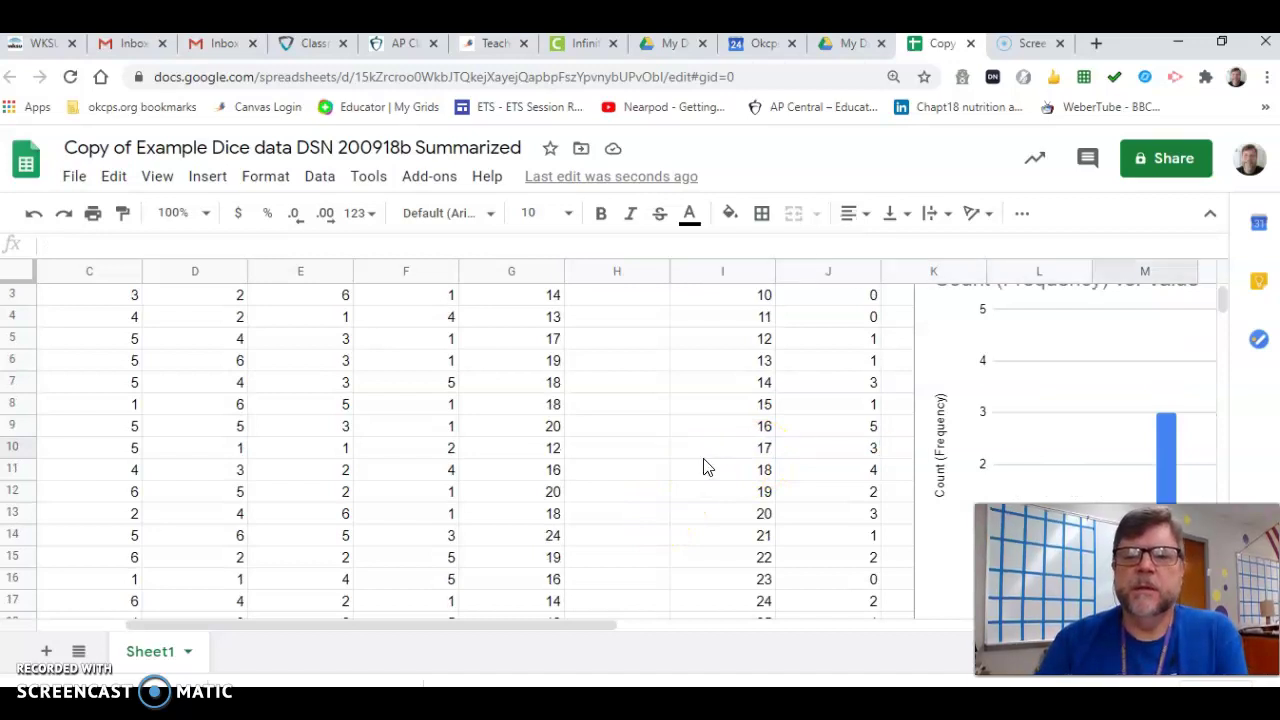
key("Right")
key("Right")
key("Right")
key("Right")
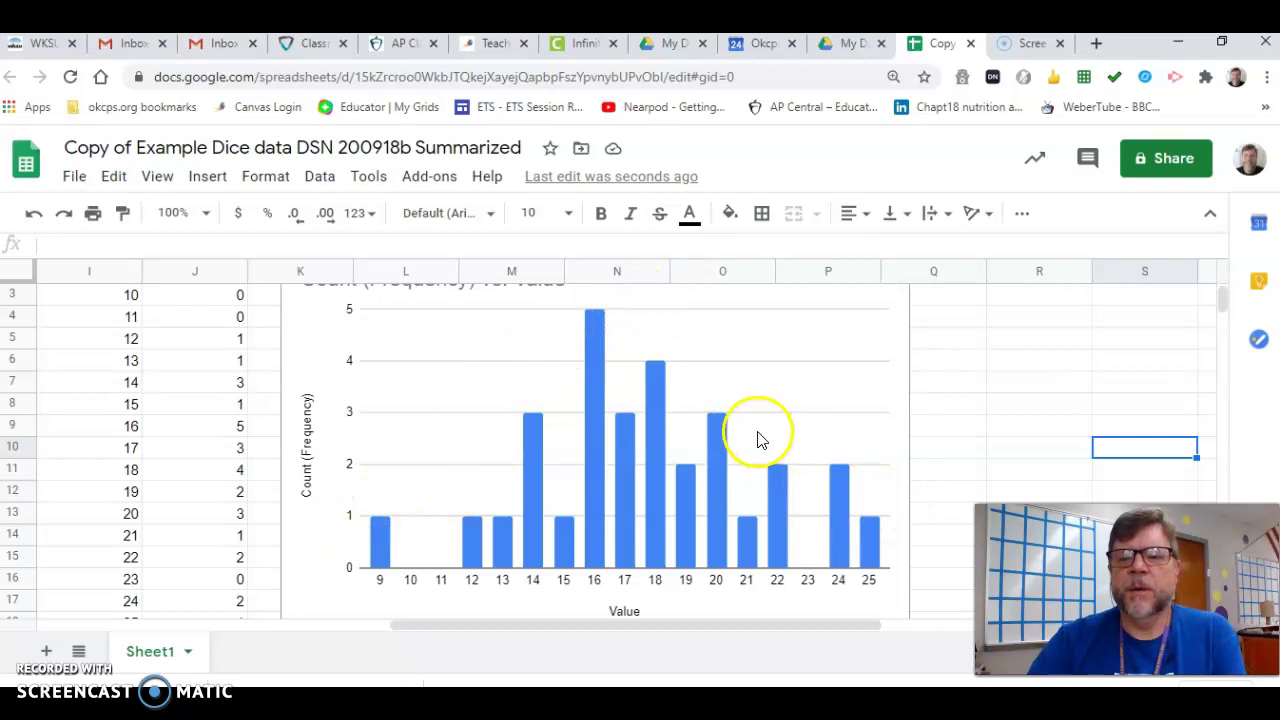
- Review the dice data down to the summary statistics below the totals in rows 32 to 37
left_click(127, 497)
key("Left")
key("Left")
key("Left")
key("Left")
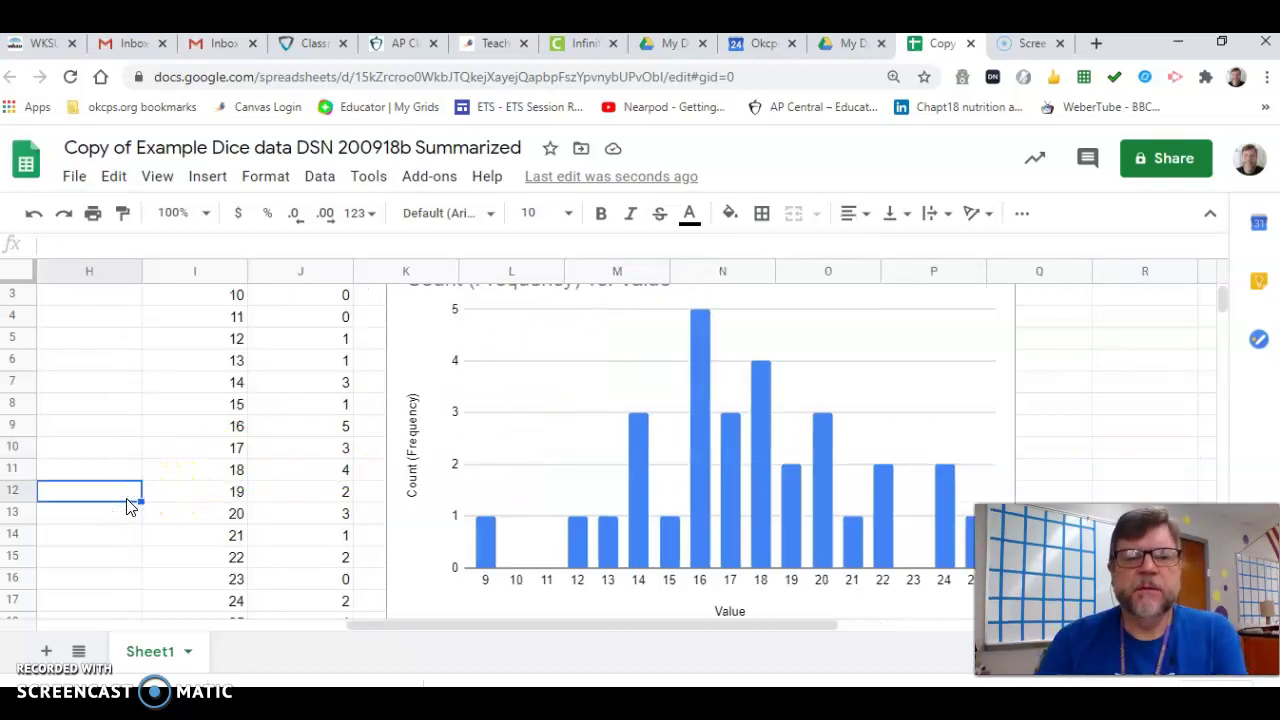
key("Left")
key("Left")
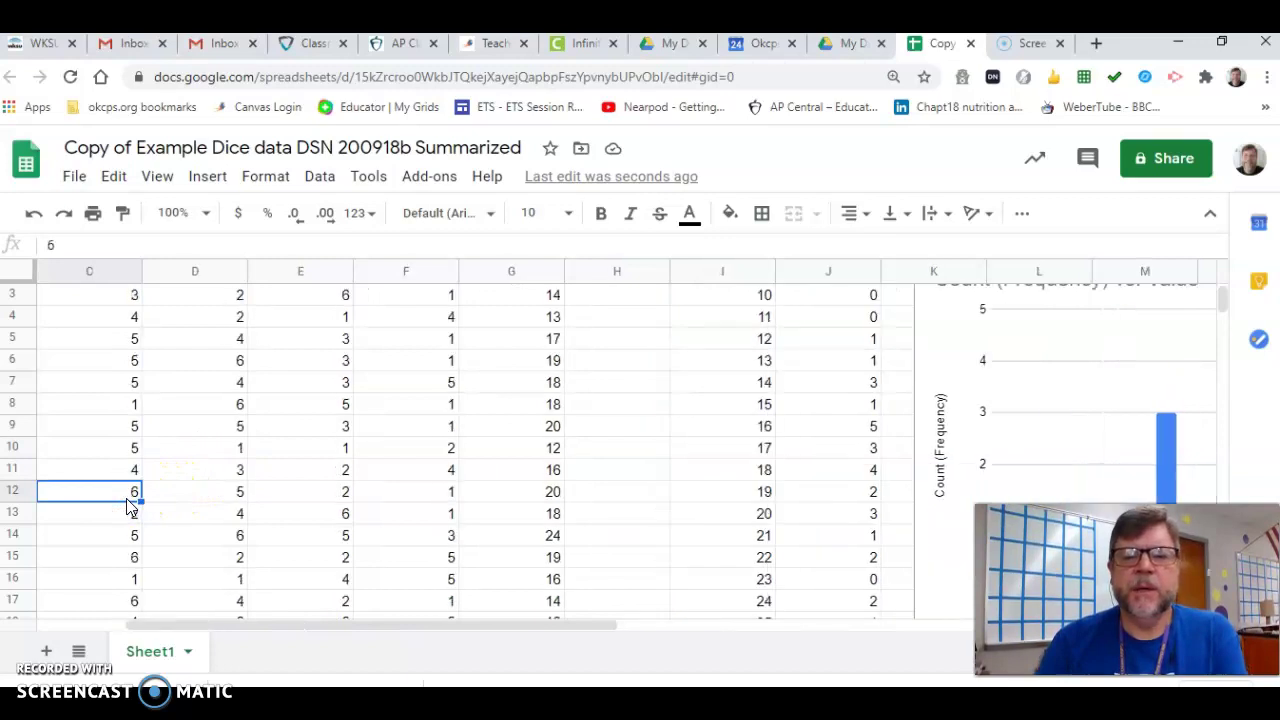
key("Left")
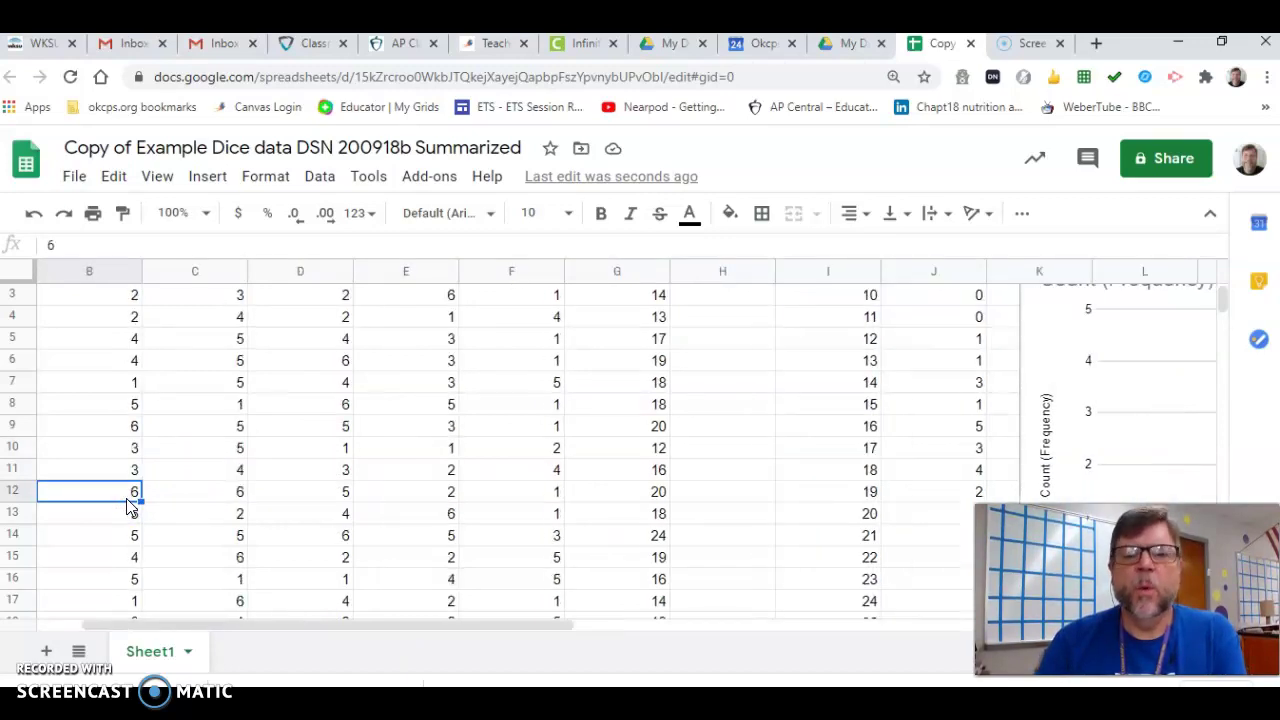
key("Down")
key("Down")
key("Down")
key("Down")
key("Down")
key("Down")
key("Down")
key("Down")
key("Down")
key("Down")
key("Down")
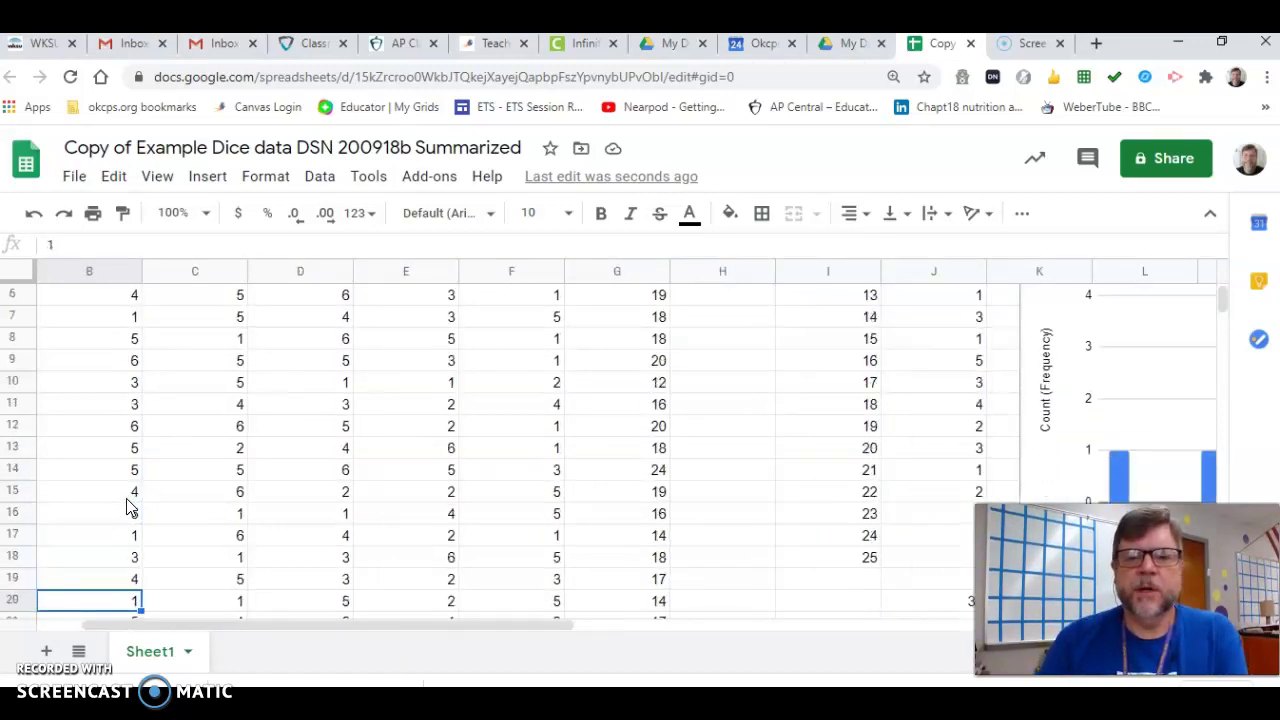
key("Down")
key("Down")
key("Down")
key("Down")
key("Down")
key("Down")
key("Down")
key("Down")
key("Down")
key("Down")
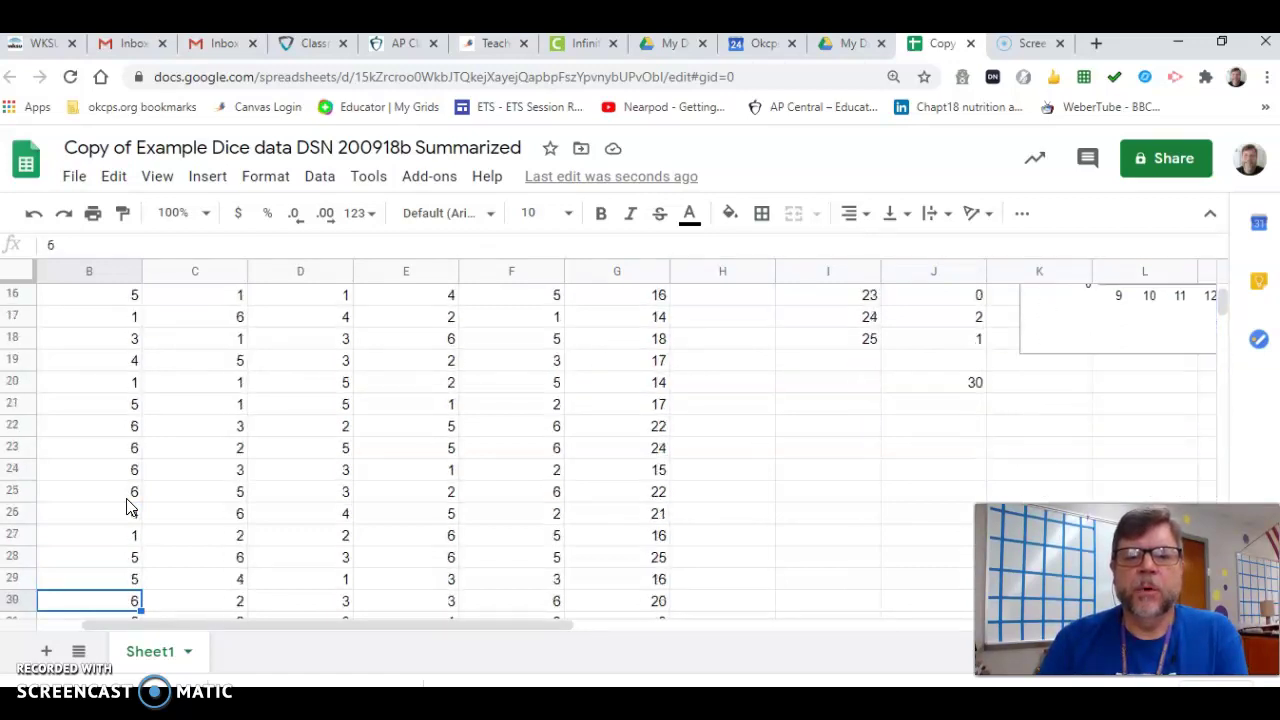
key("Down")
key("Down")
key("Down")
key("Down")
key("Down")
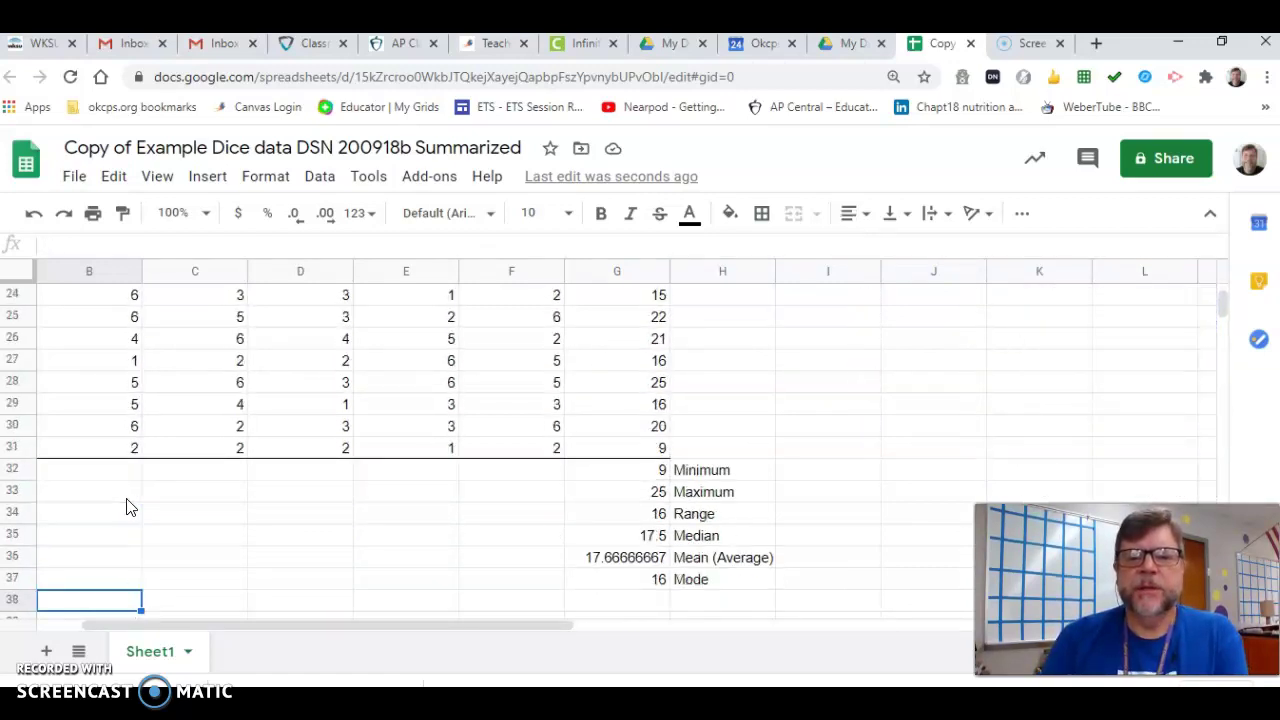